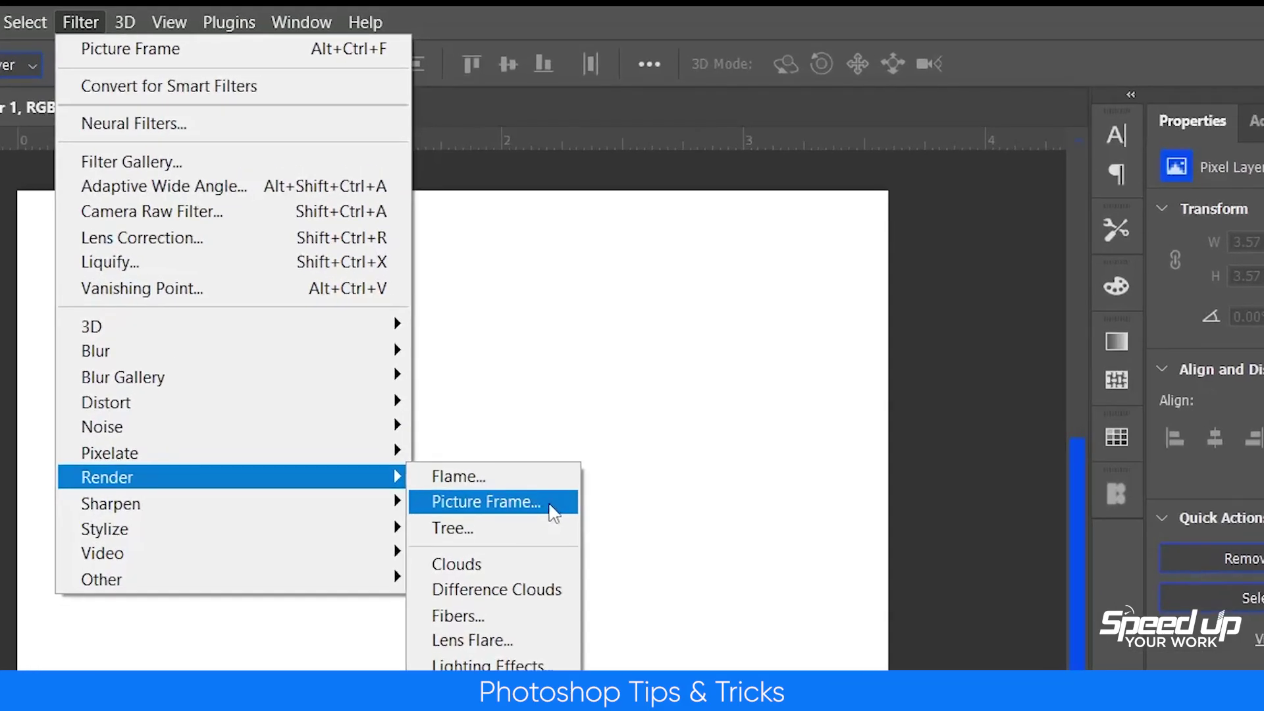
Open the Picture Frame render filter for the selected layer
left_click(505, 301)
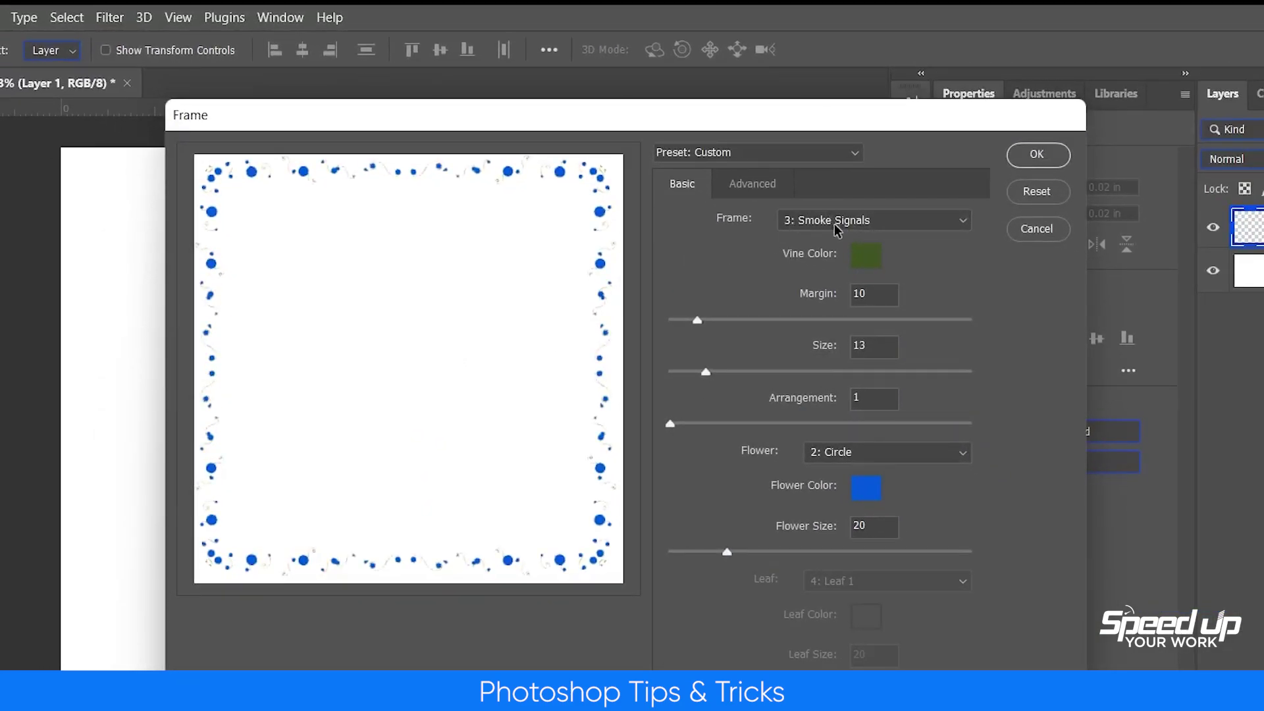
Try the Party, Big Curls, Tilde, Romance and Curly Dance frame styles one after another
left_click(835, 223)
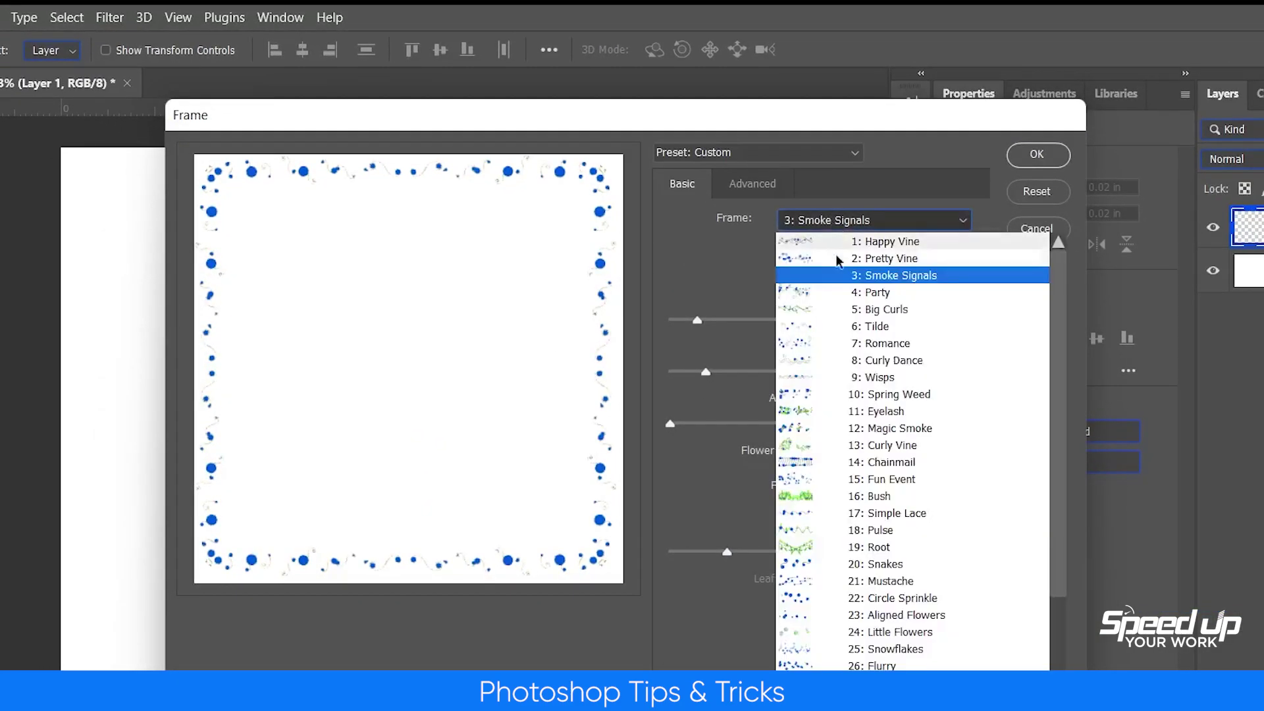
left_click(845, 288)
left_click(814, 225)
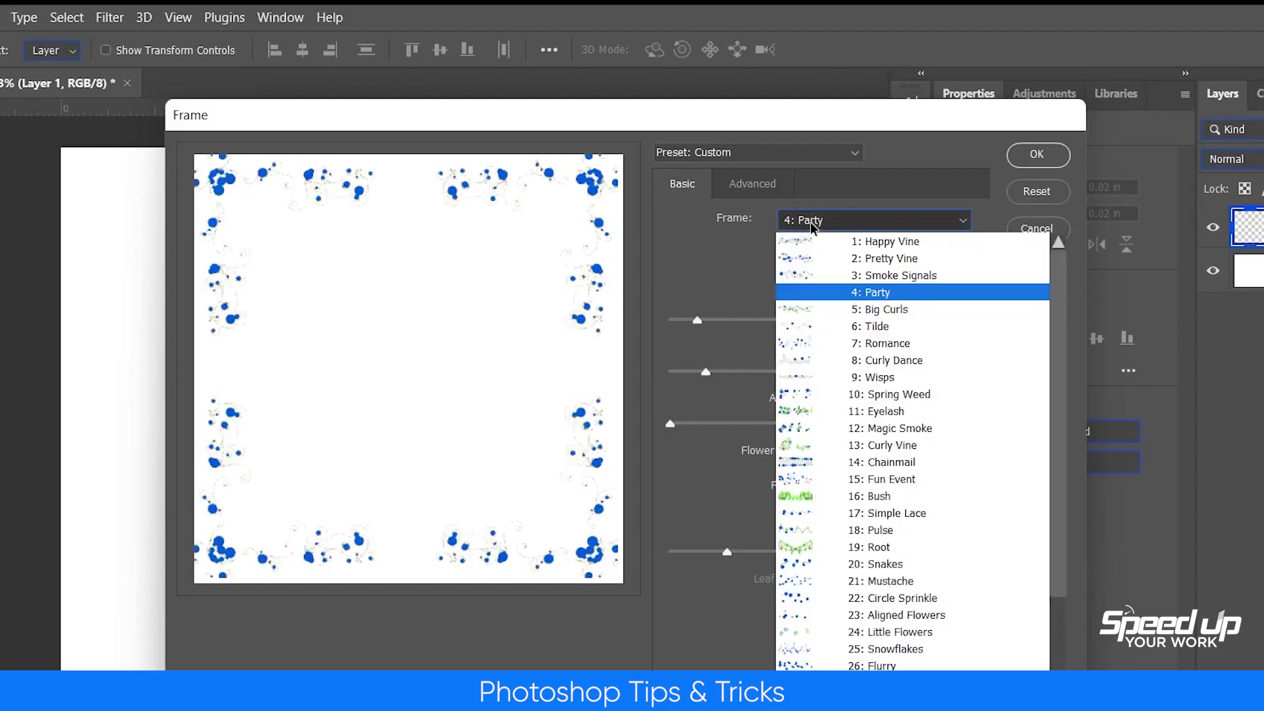
left_click(816, 308)
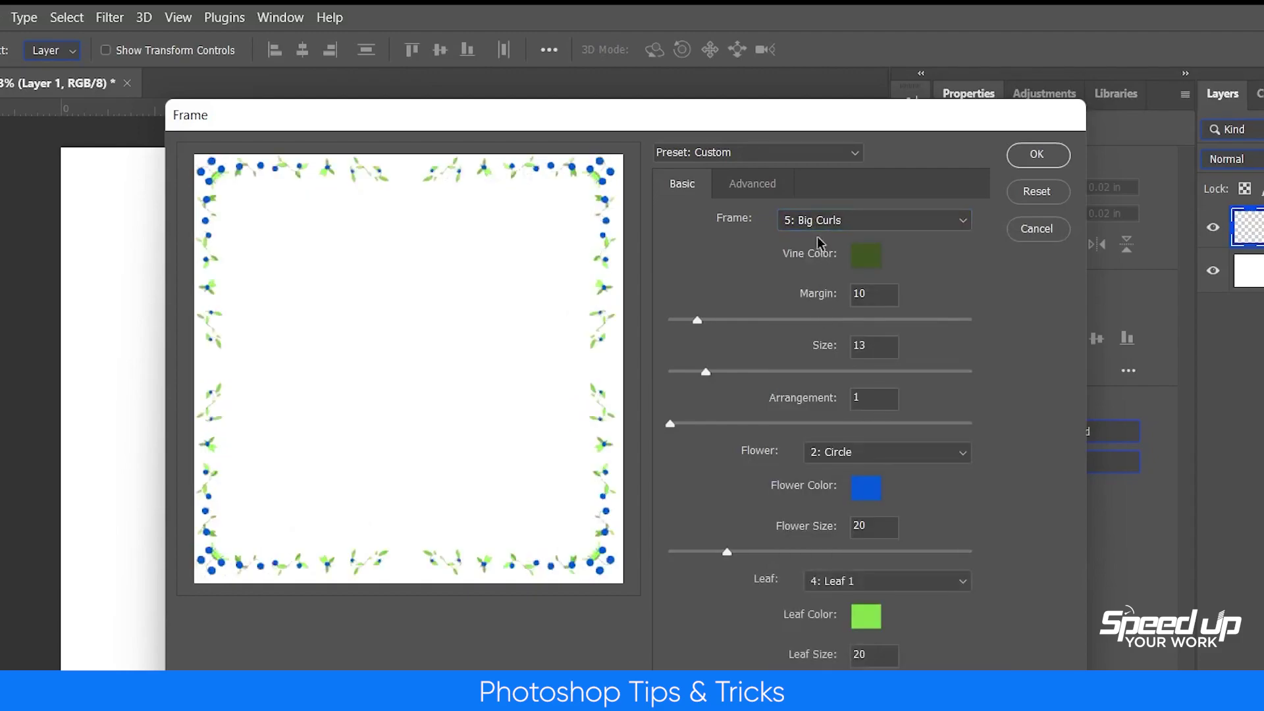
left_click(813, 225)
left_click(810, 327)
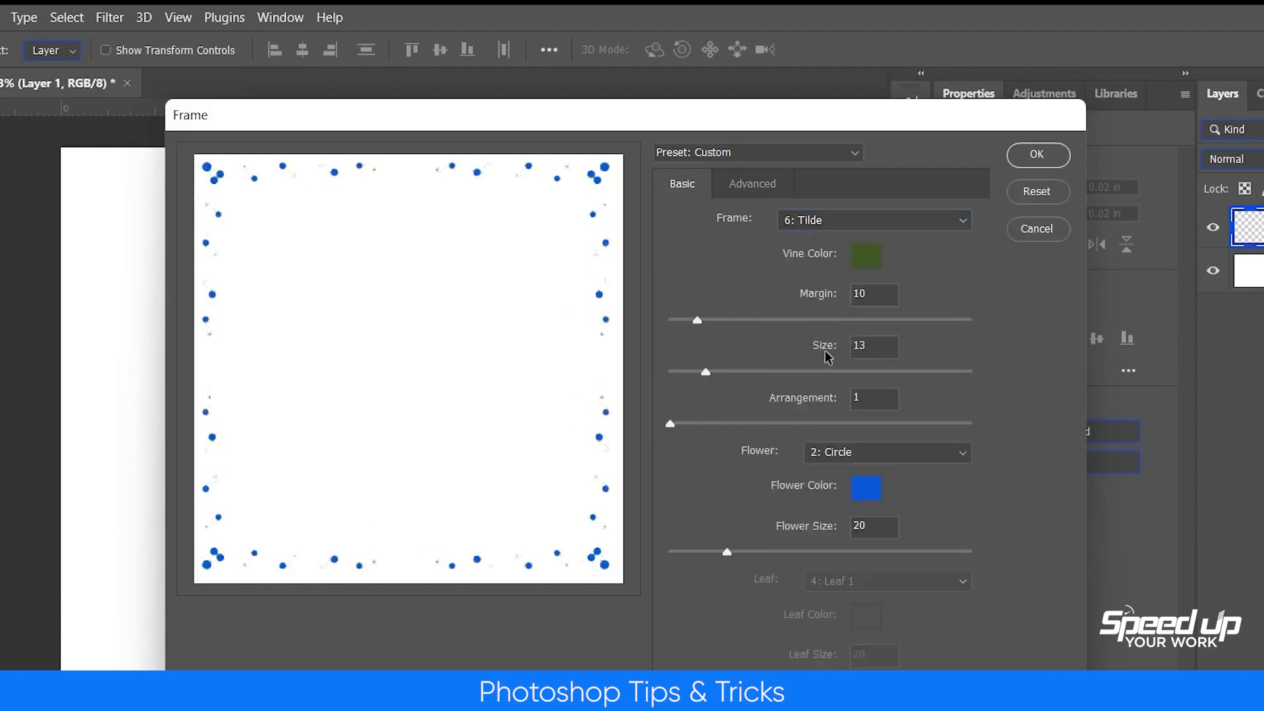
left_click(826, 225)
left_click(820, 343)
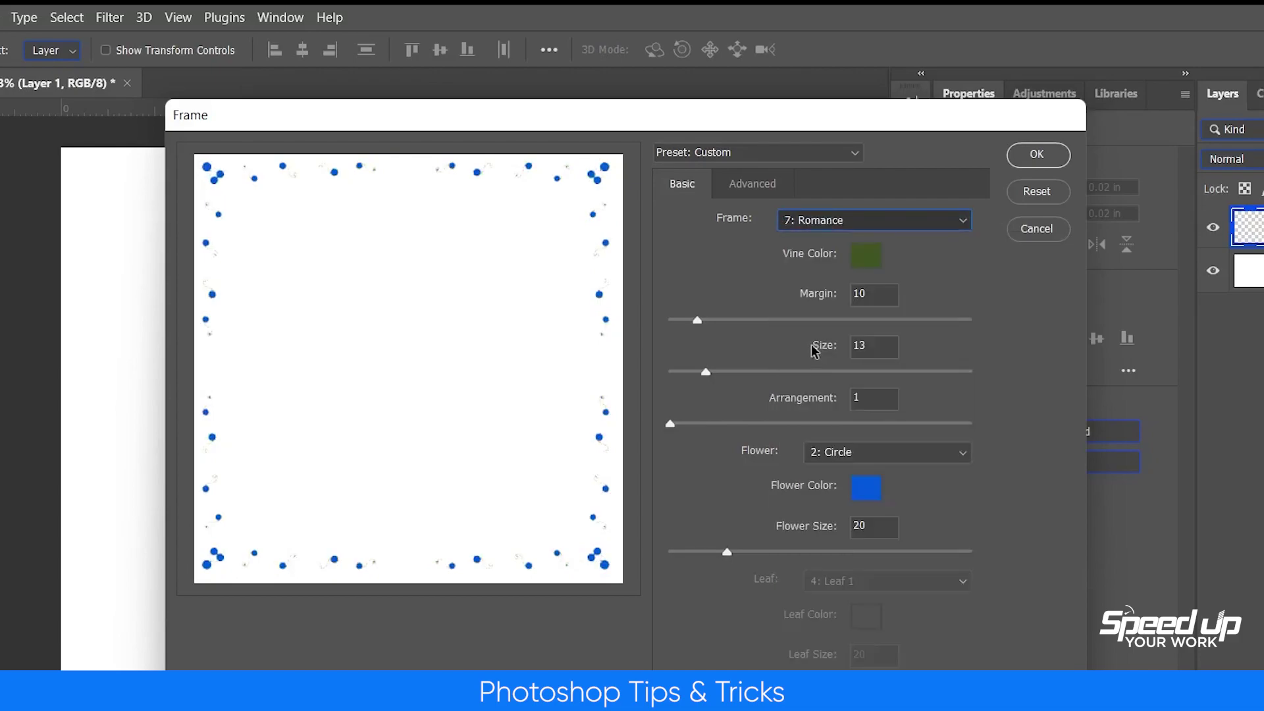
left_click(814, 220)
left_click(822, 364)
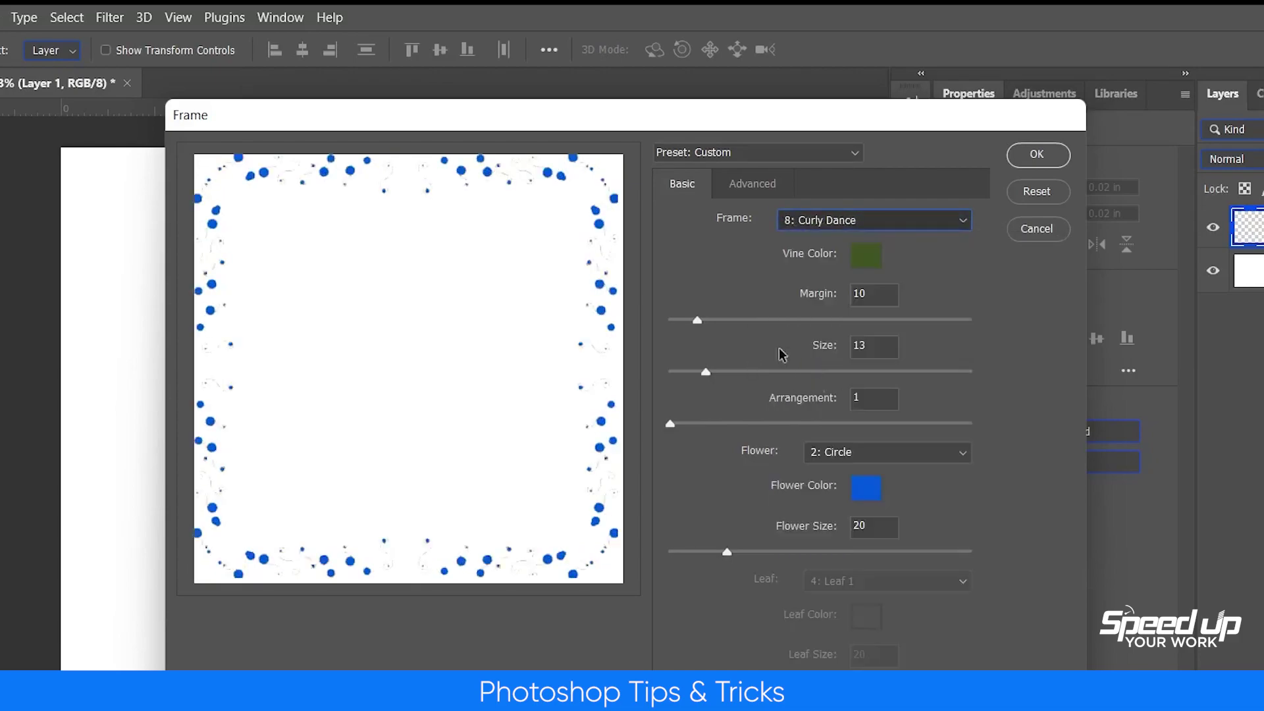
Try the Wisps, Spring Weed, Eyelash, Magic Smoke and Curly Vine frame styles one after another
left_click(813, 224)
left_click(800, 379)
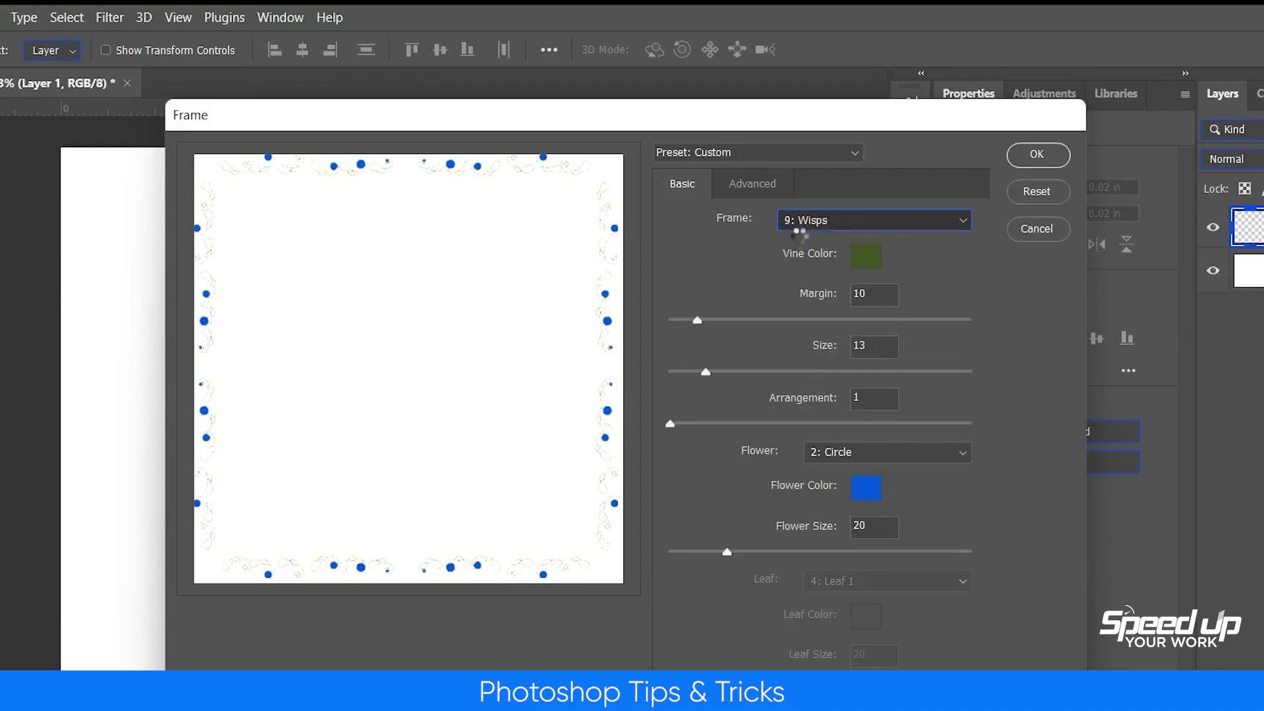
left_click(799, 223)
left_click(824, 394)
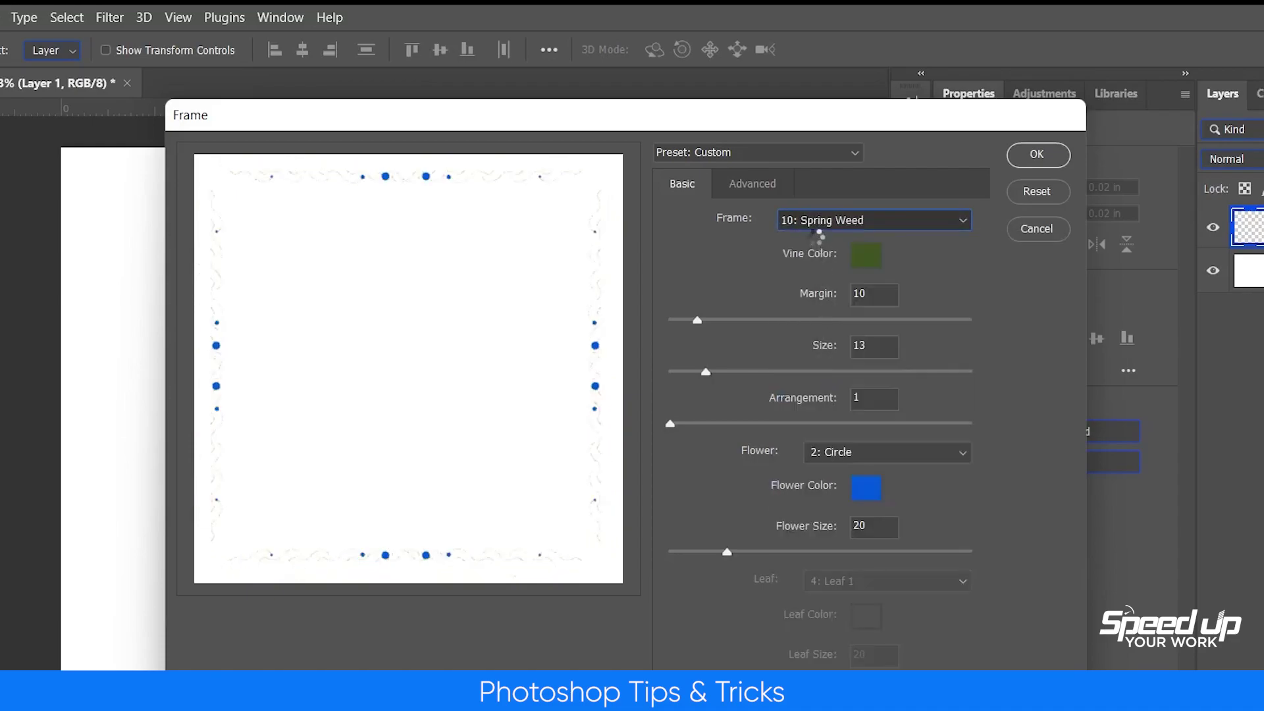
left_click(806, 223)
left_click(831, 409)
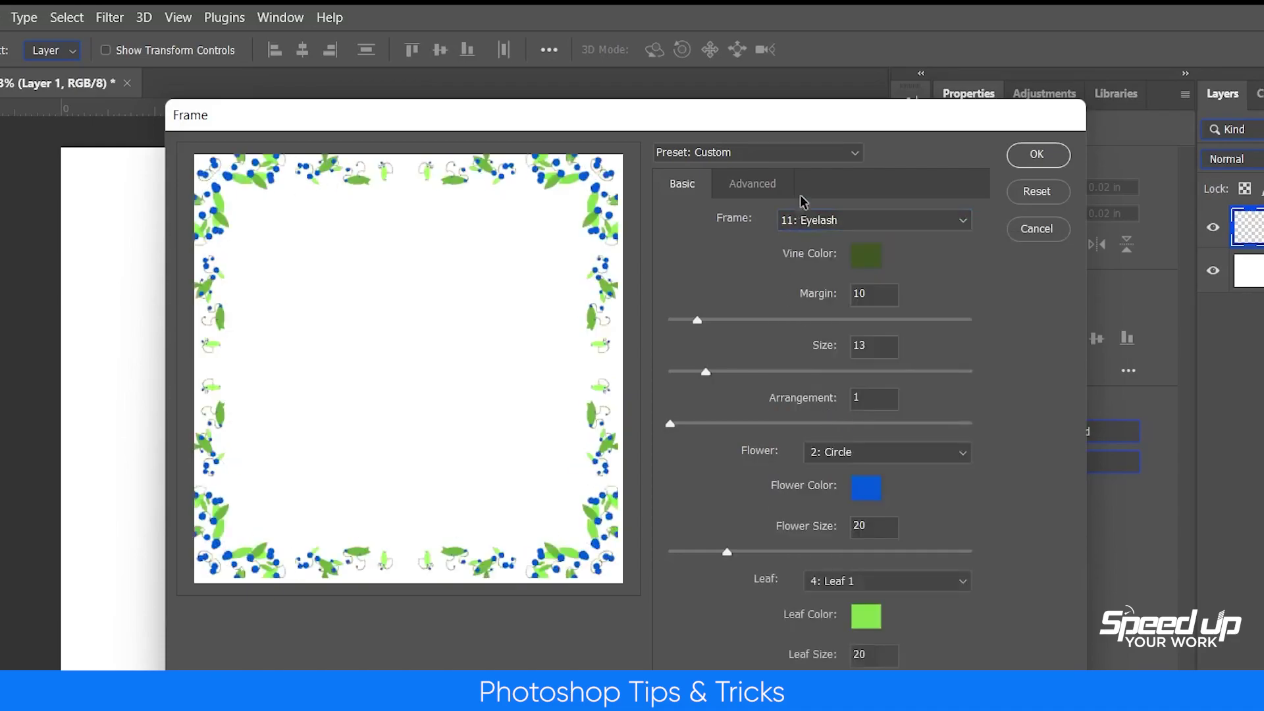
left_click(805, 221)
left_click(805, 428)
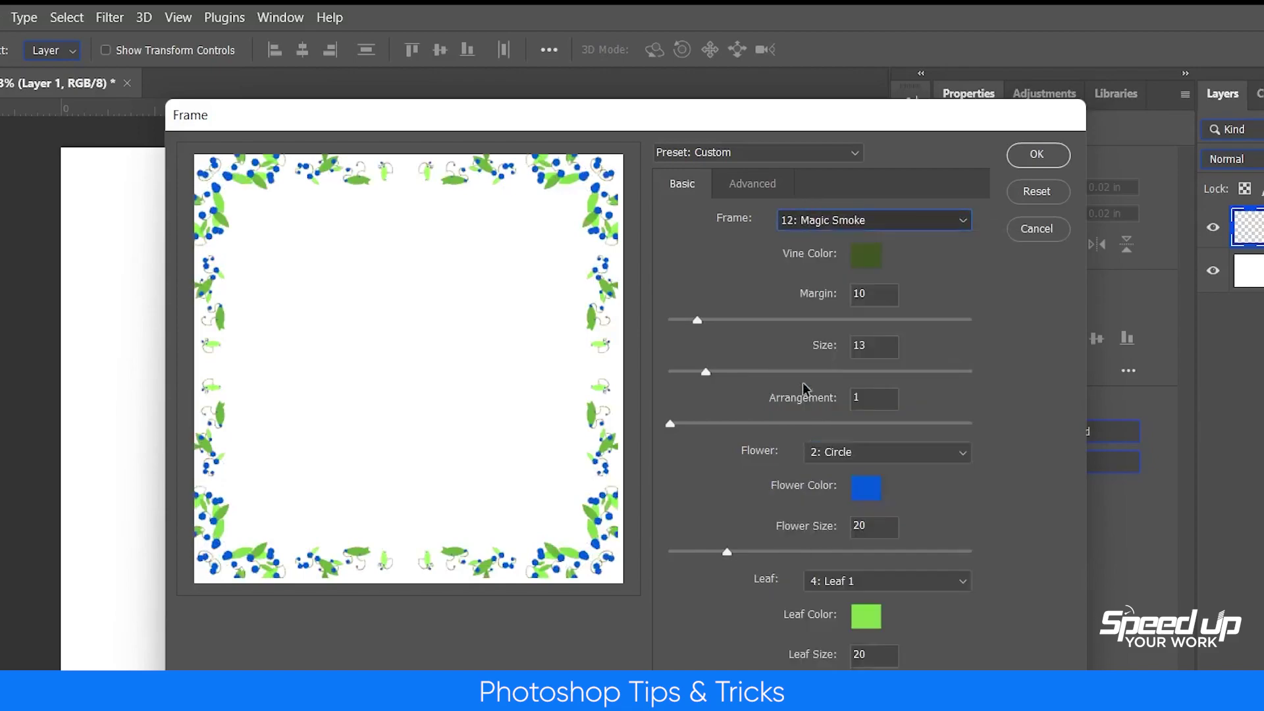
left_click(800, 221)
left_click(829, 442)
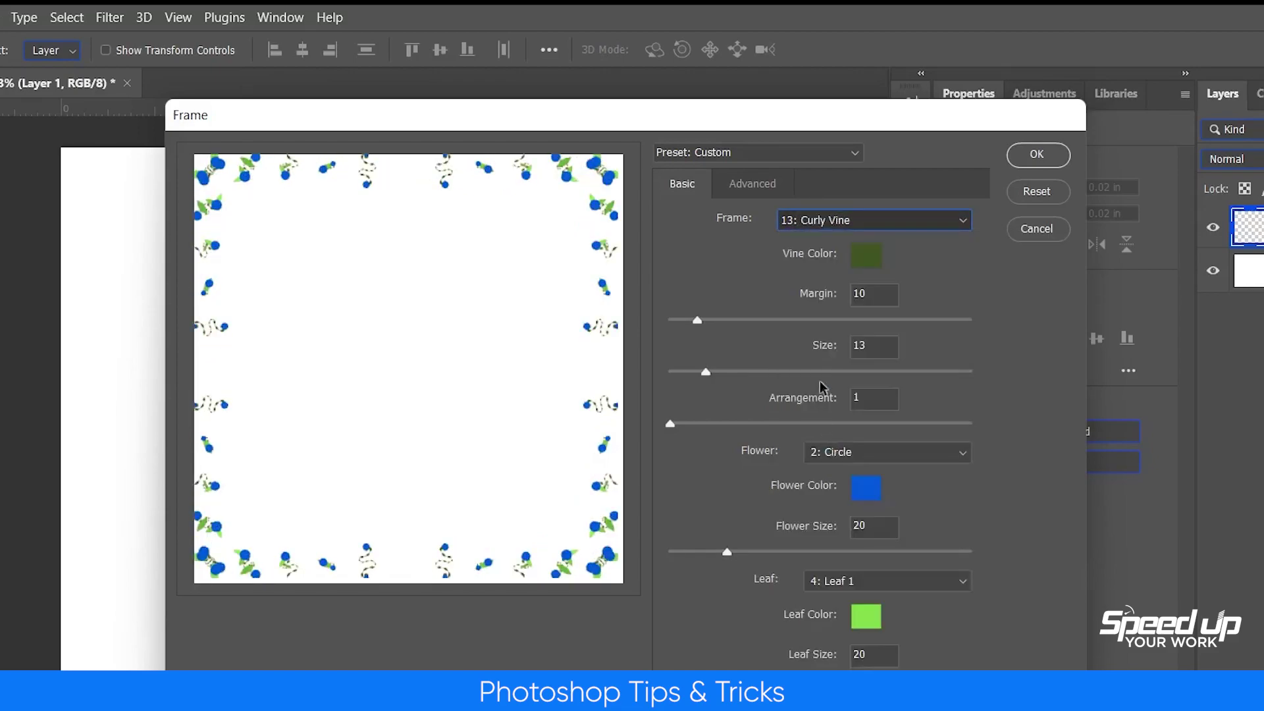
Try the Chainmail, Fun Event, Bush, Simple Lace and Pulse frame styles one after another
left_click(803, 222)
left_click(804, 463)
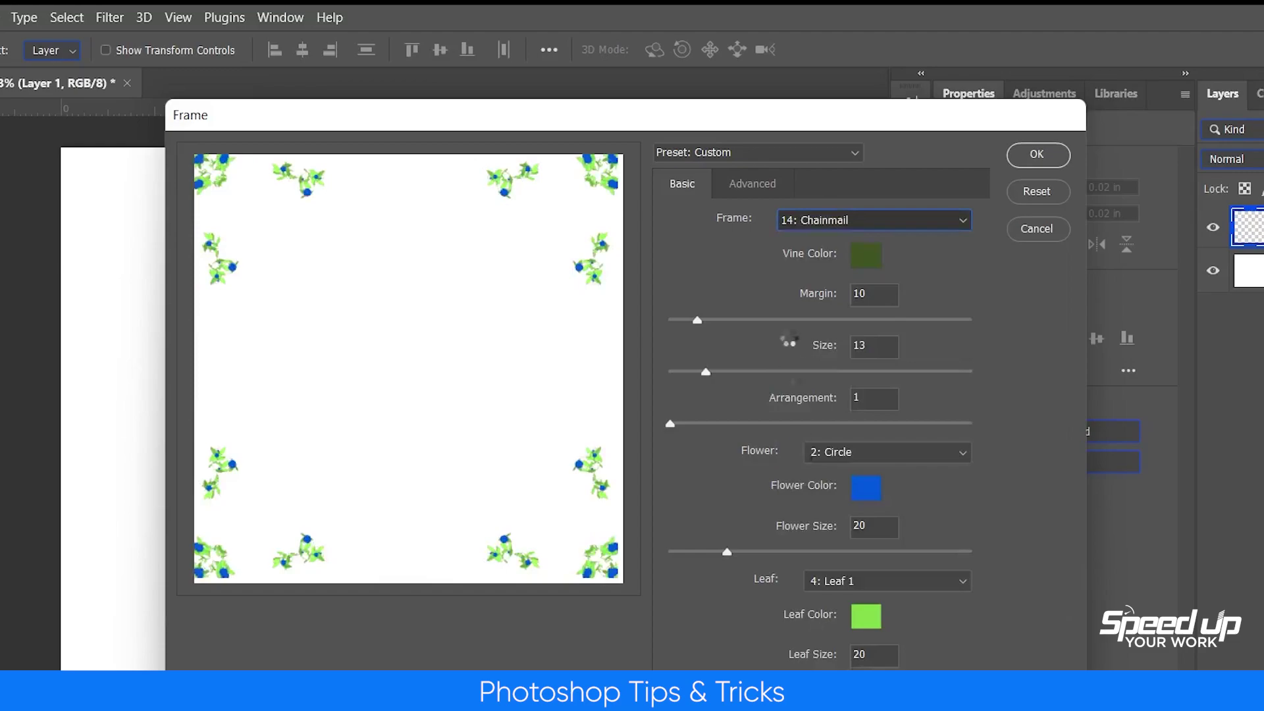
left_click(803, 221)
left_click(811, 481)
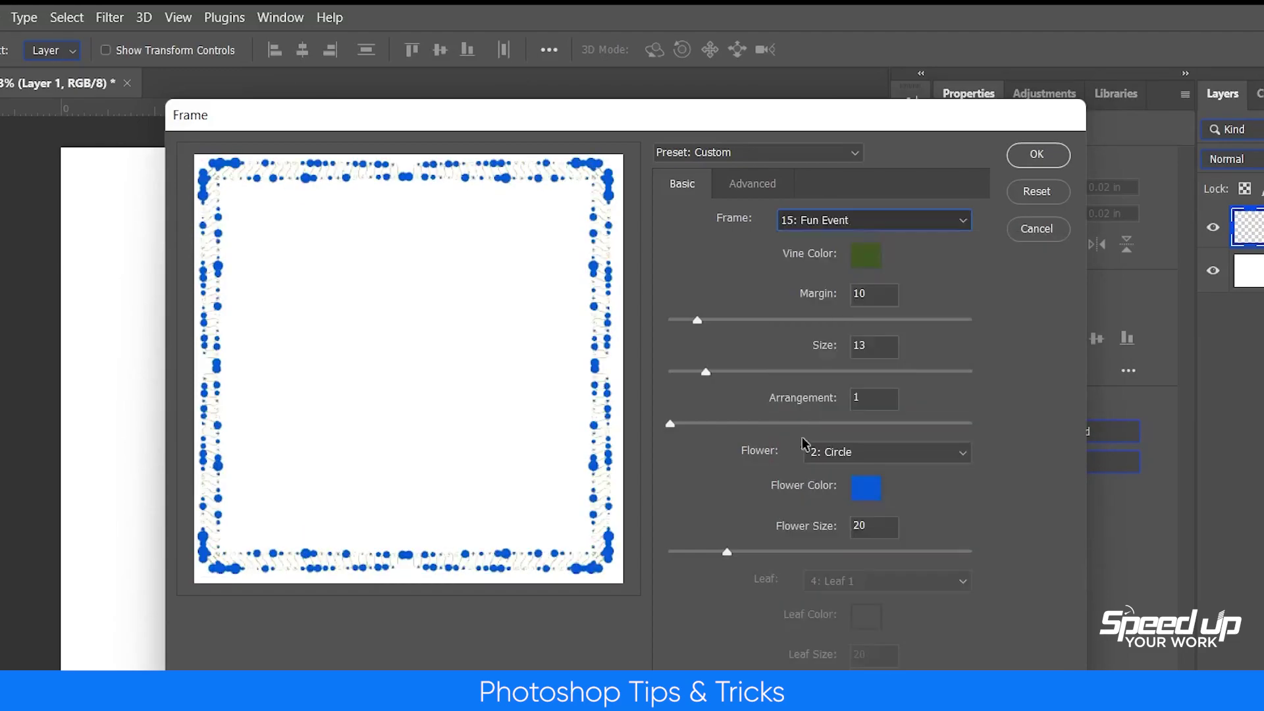
left_click(797, 216)
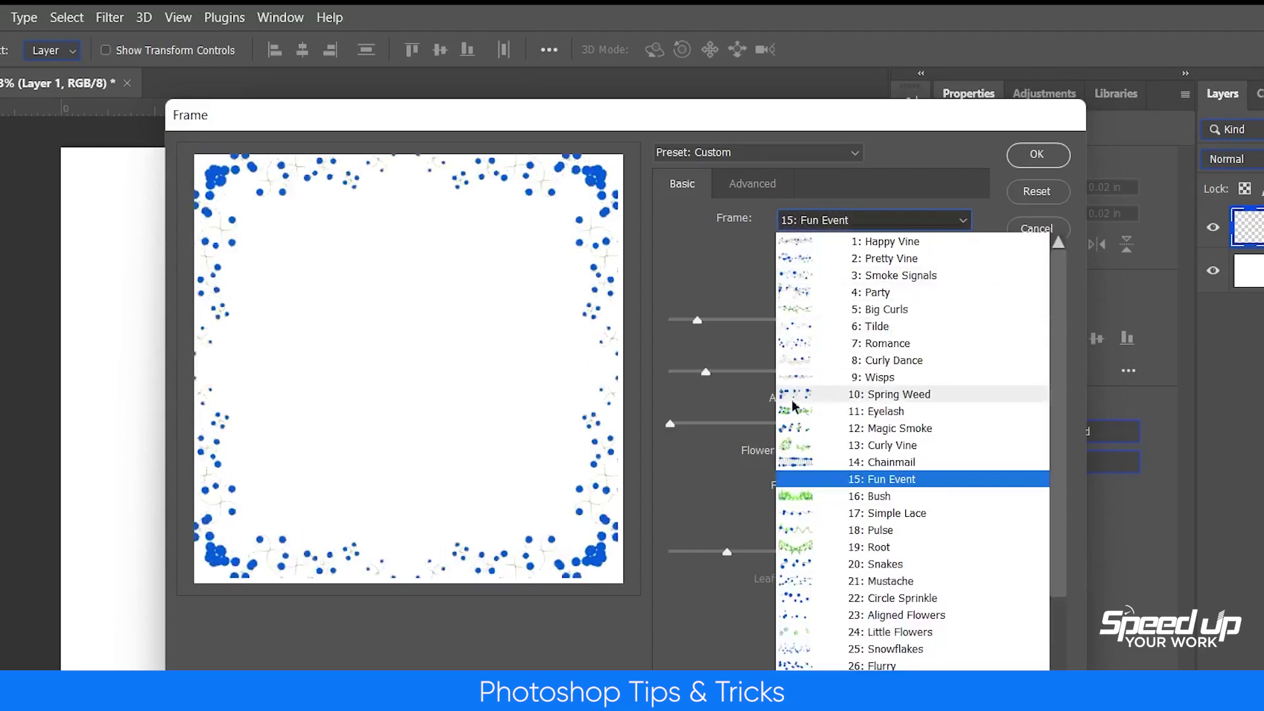
left_click(800, 494)
left_click(806, 220)
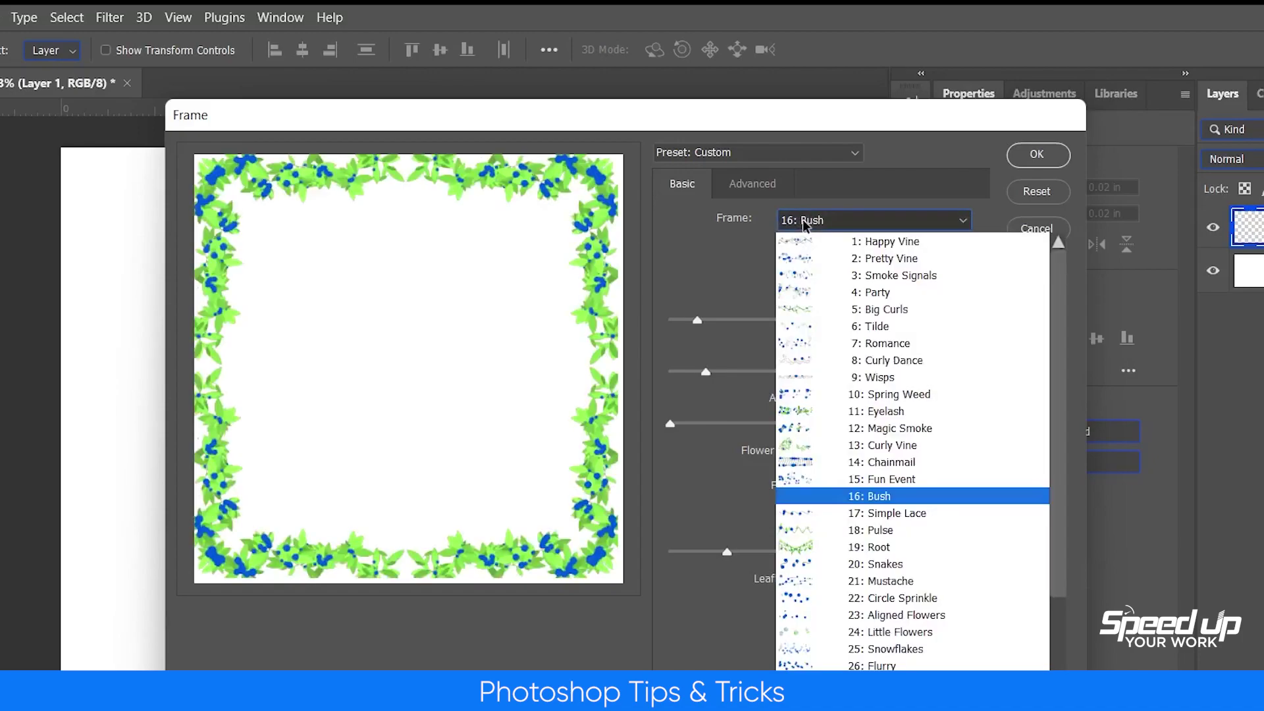
left_click(806, 511)
left_click(800, 222)
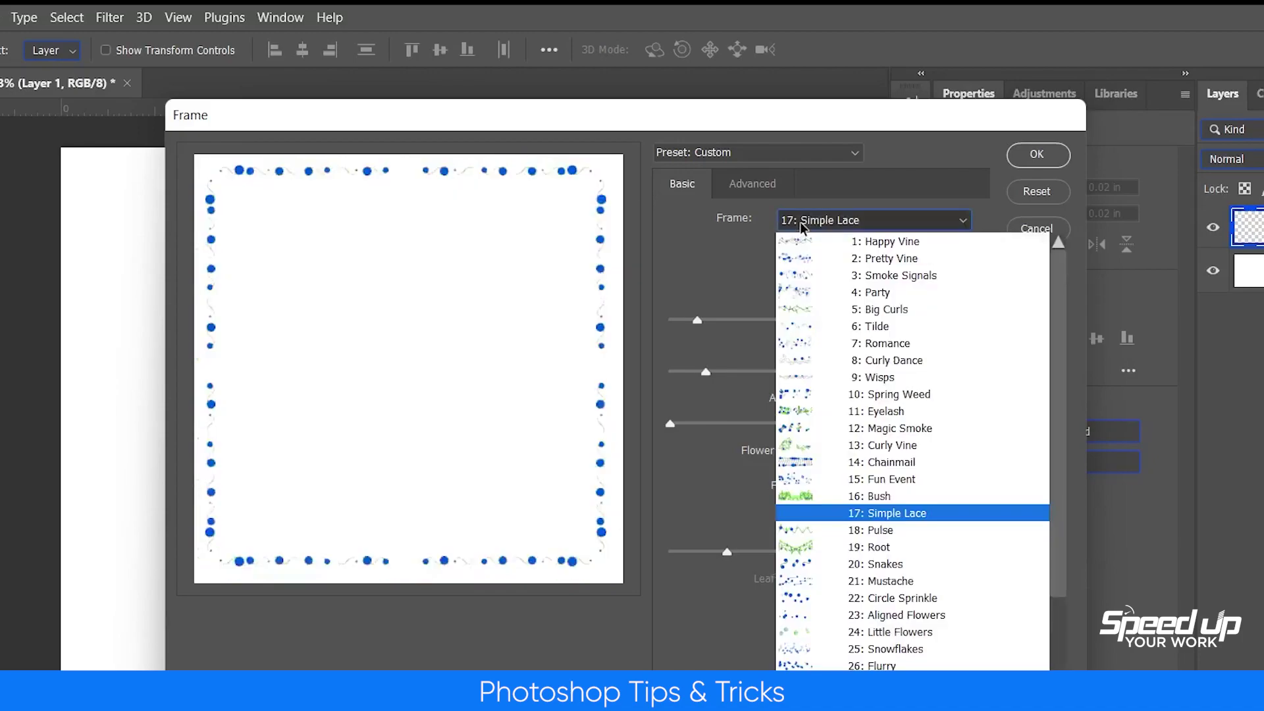
left_click(808, 527)
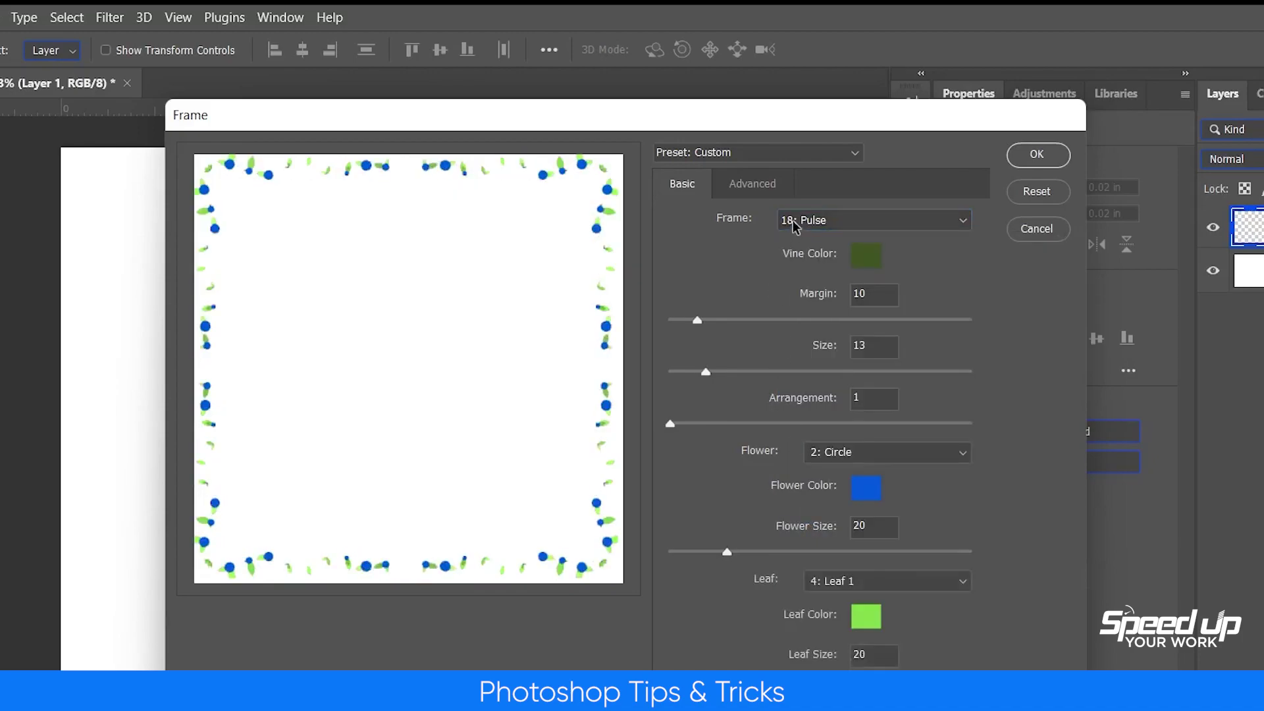
Try the Root, Snakes, Mustache and Circle Sprinkle frame styles one after another
left_click(794, 223)
left_click(835, 547)
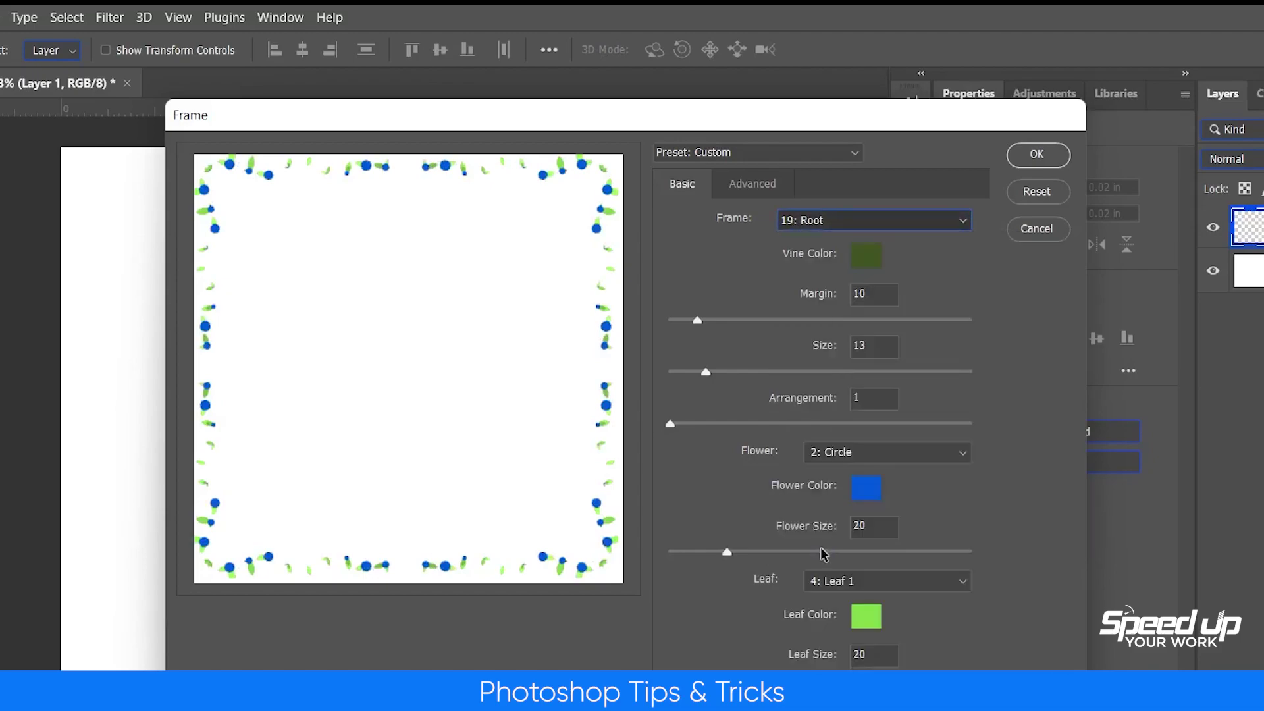
left_click(793, 223)
left_click(799, 549)
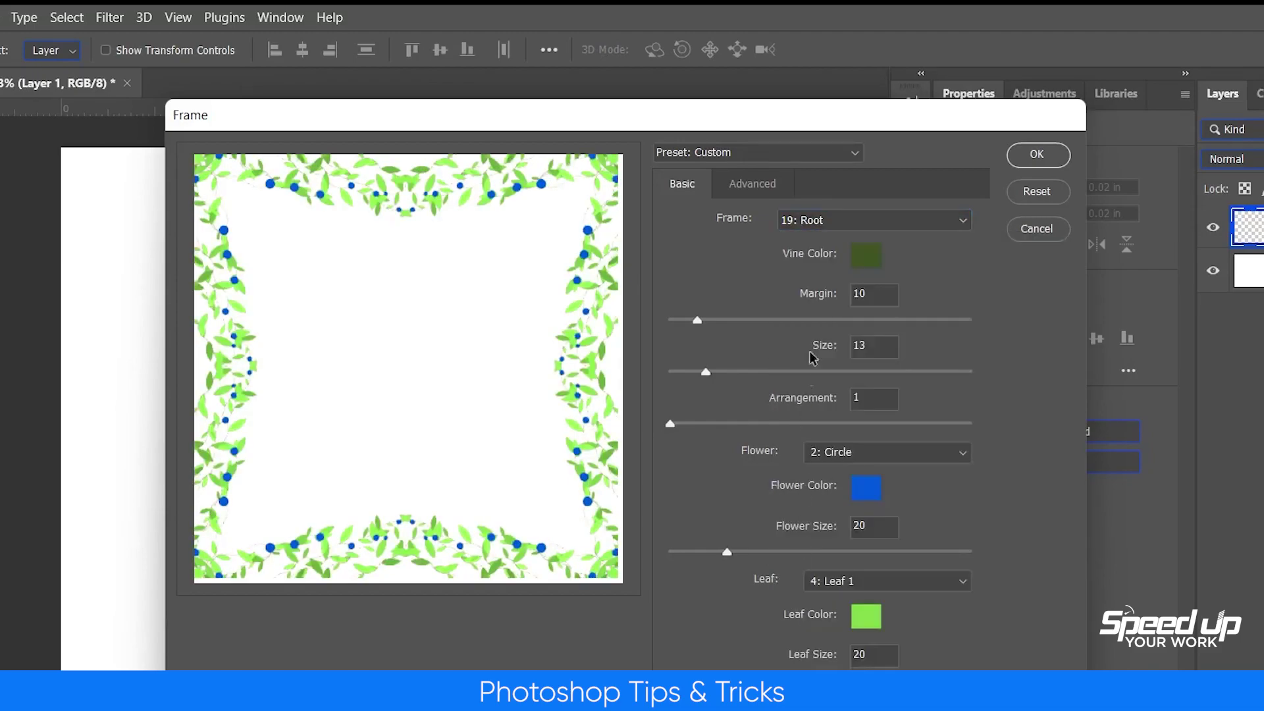
left_click(831, 217)
left_click(789, 563)
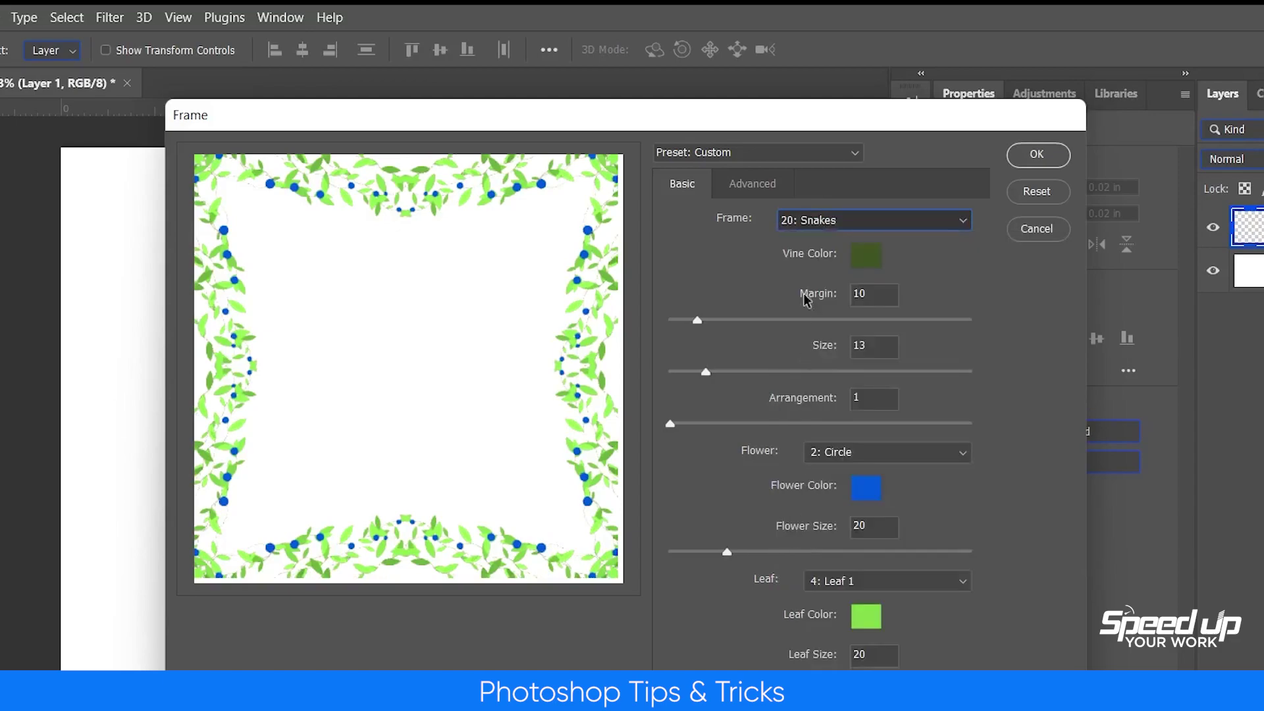
left_click(800, 228)
left_click(810, 585)
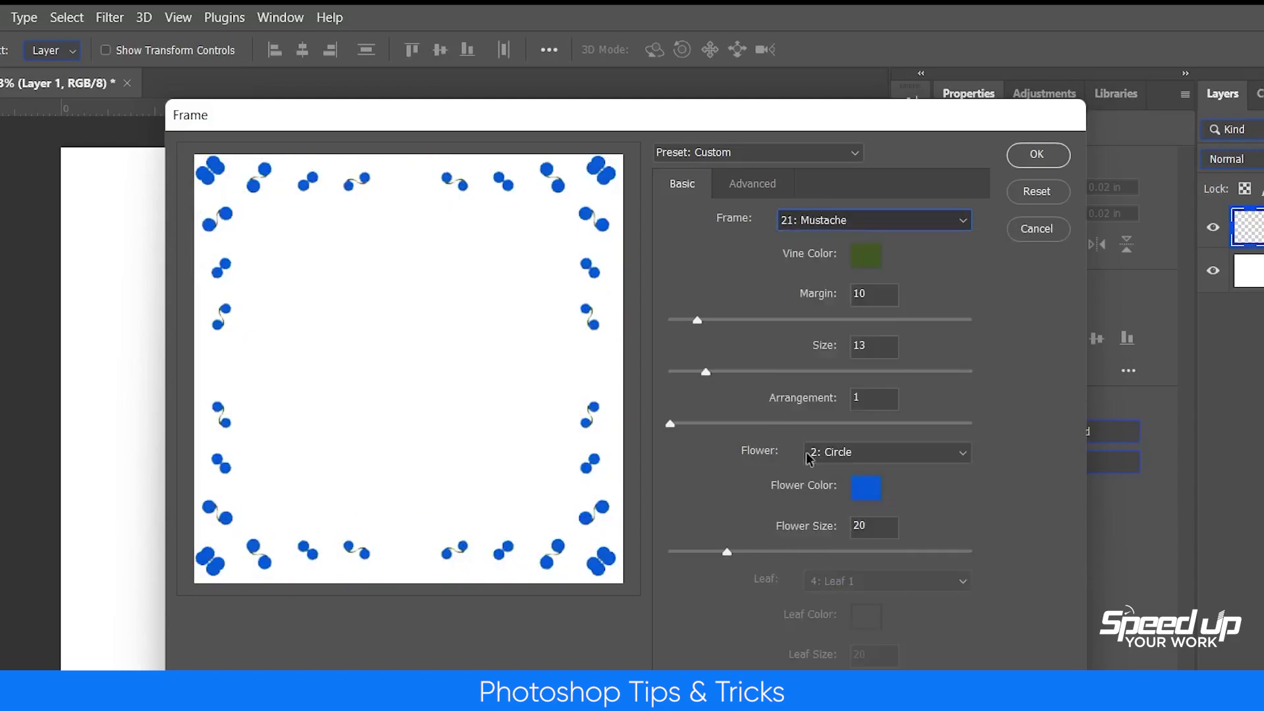
left_click(797, 223)
left_click(809, 598)
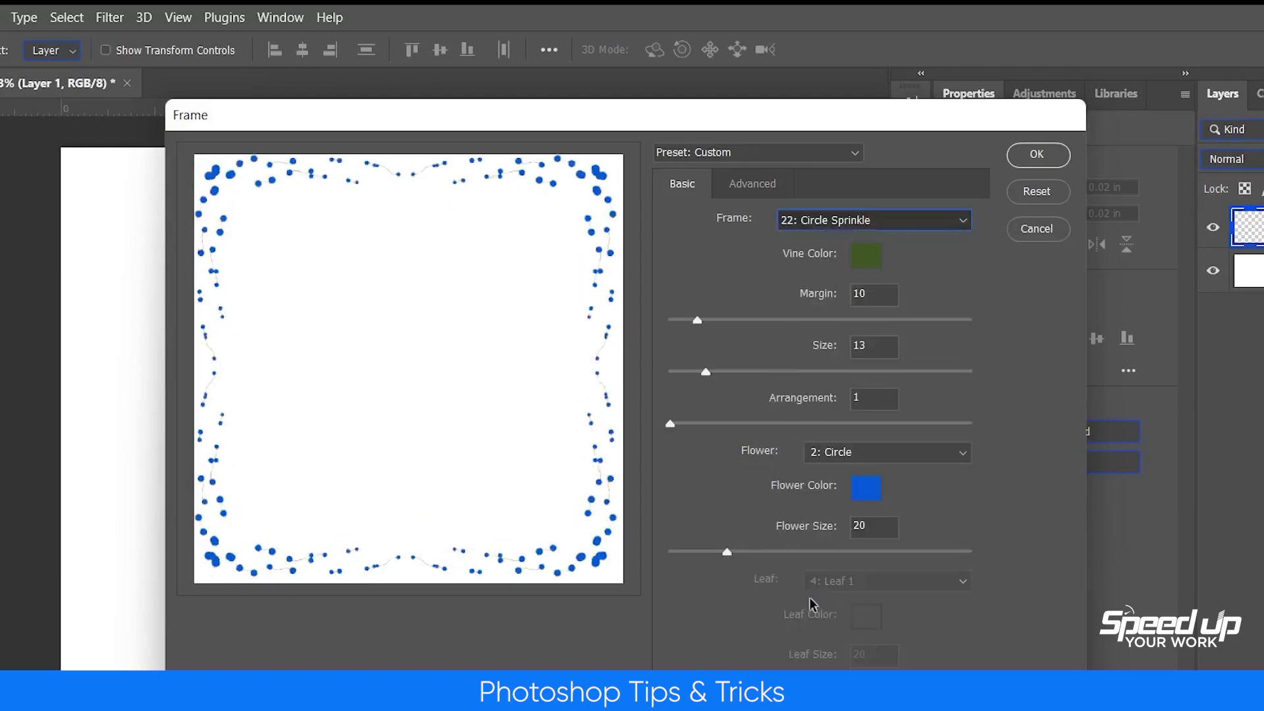
Try the Aligned Flowers, Little Flowers, Snowflakes, Flurry and Pretty Vine frame styles one after another
left_click(796, 229)
left_click(802, 618)
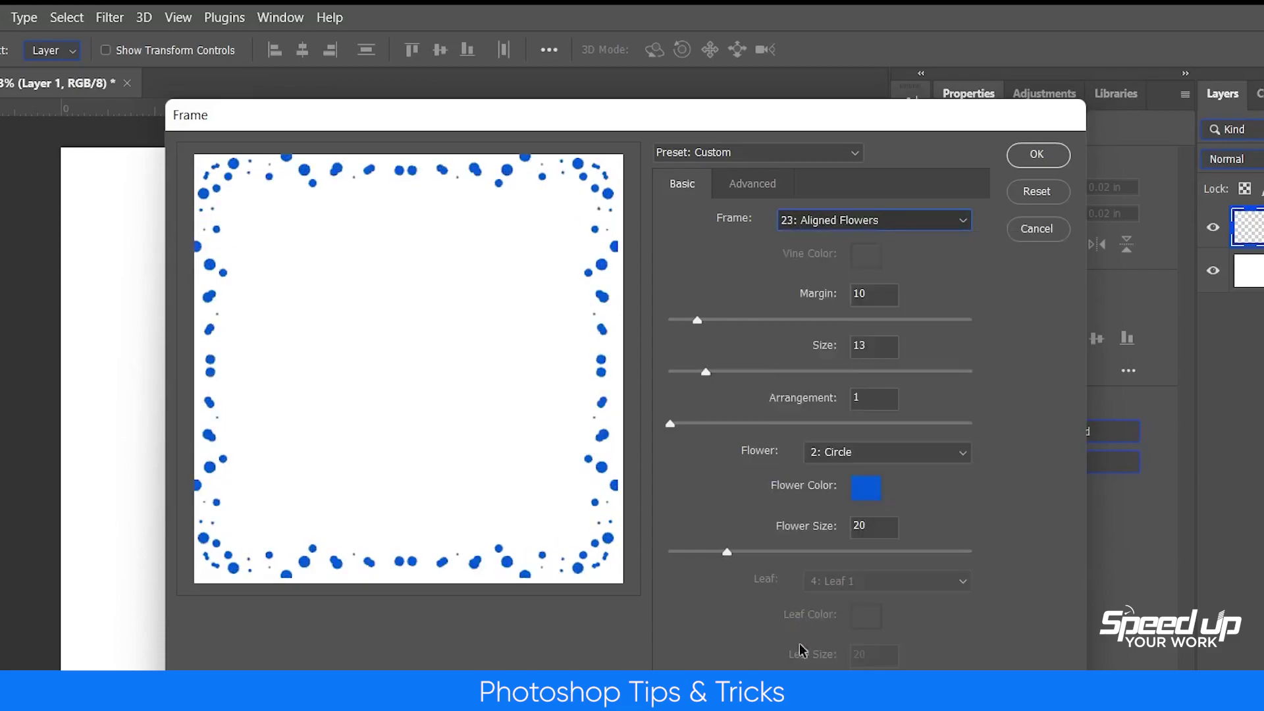
left_click(817, 227)
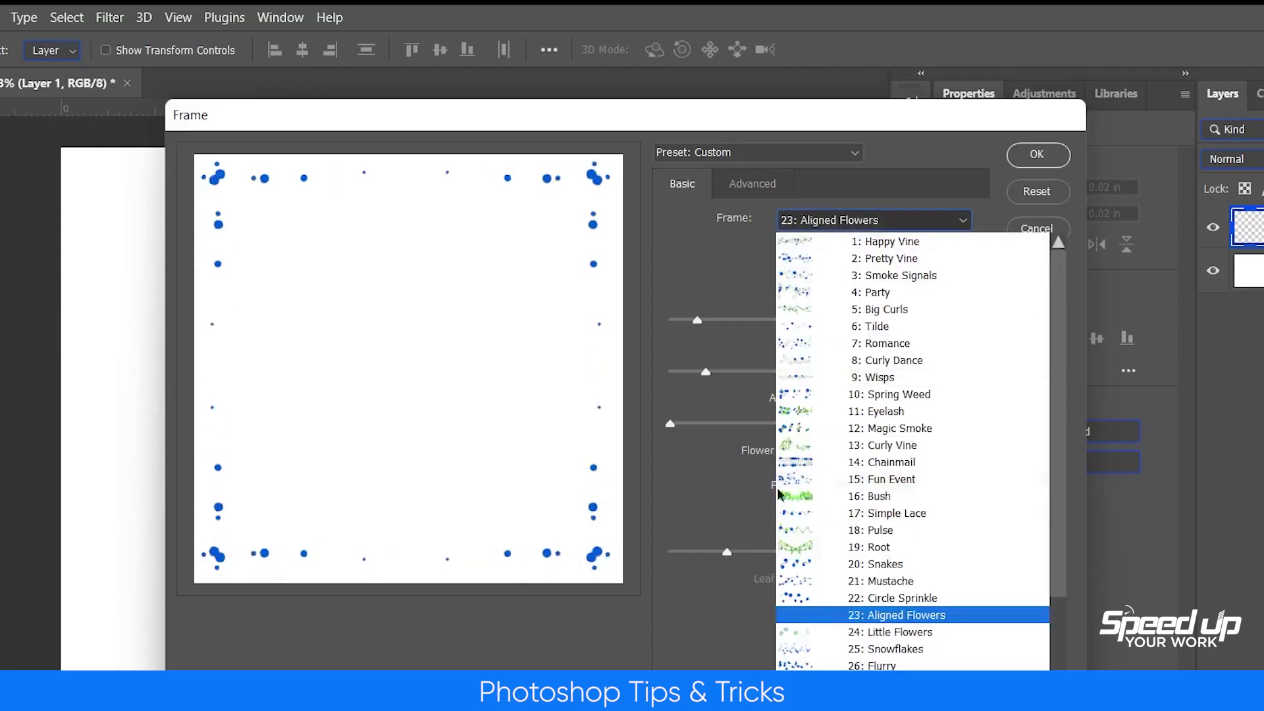
left_click(811, 631)
left_click(800, 223)
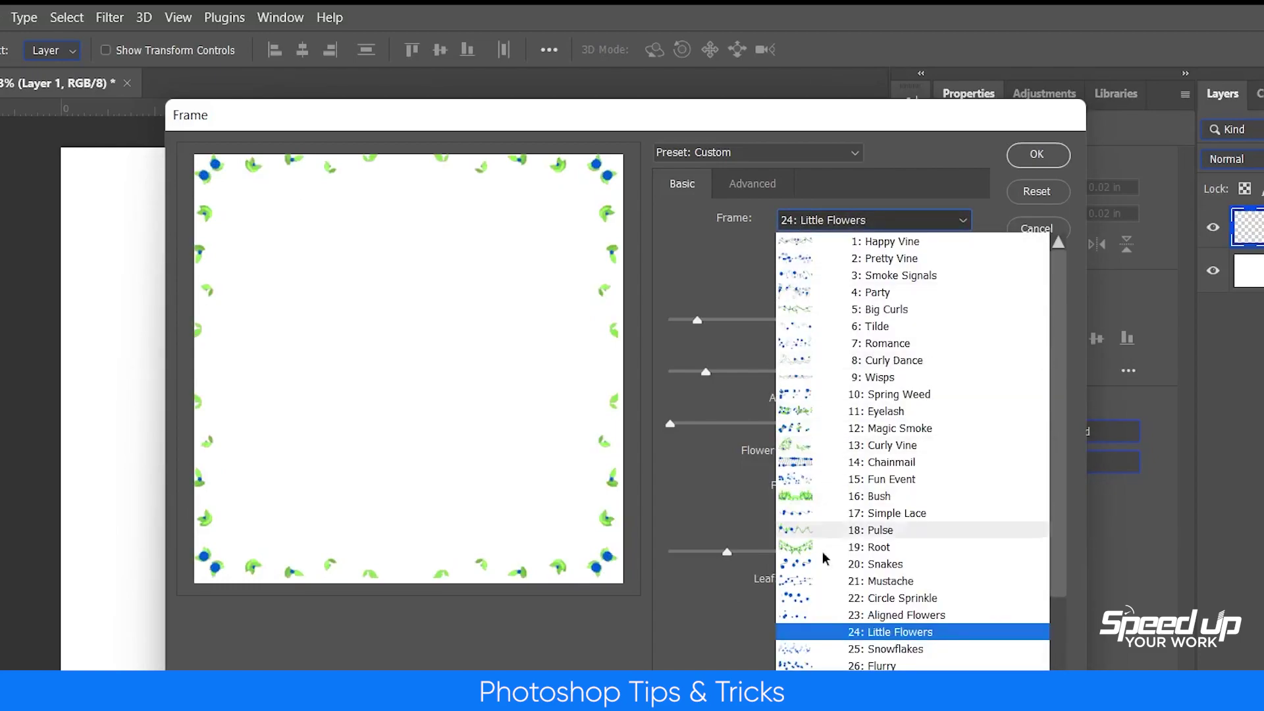
left_click(823, 651)
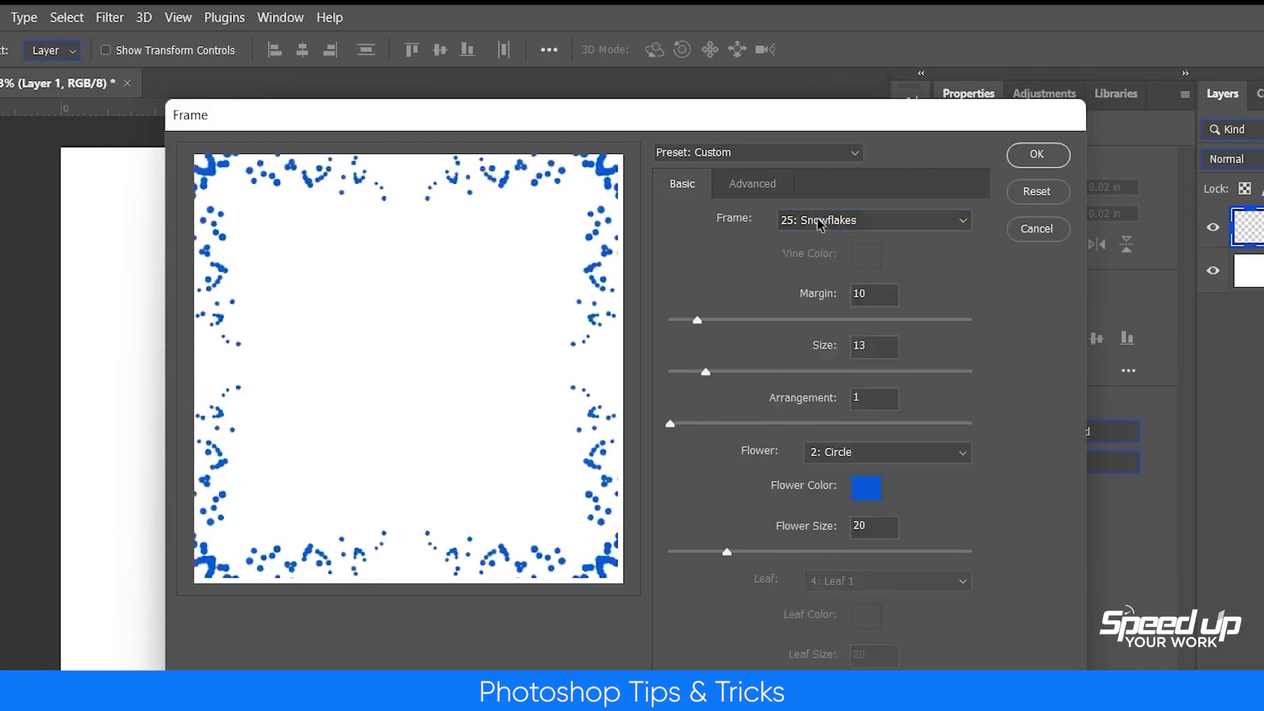
left_click(817, 226)
left_click(823, 663)
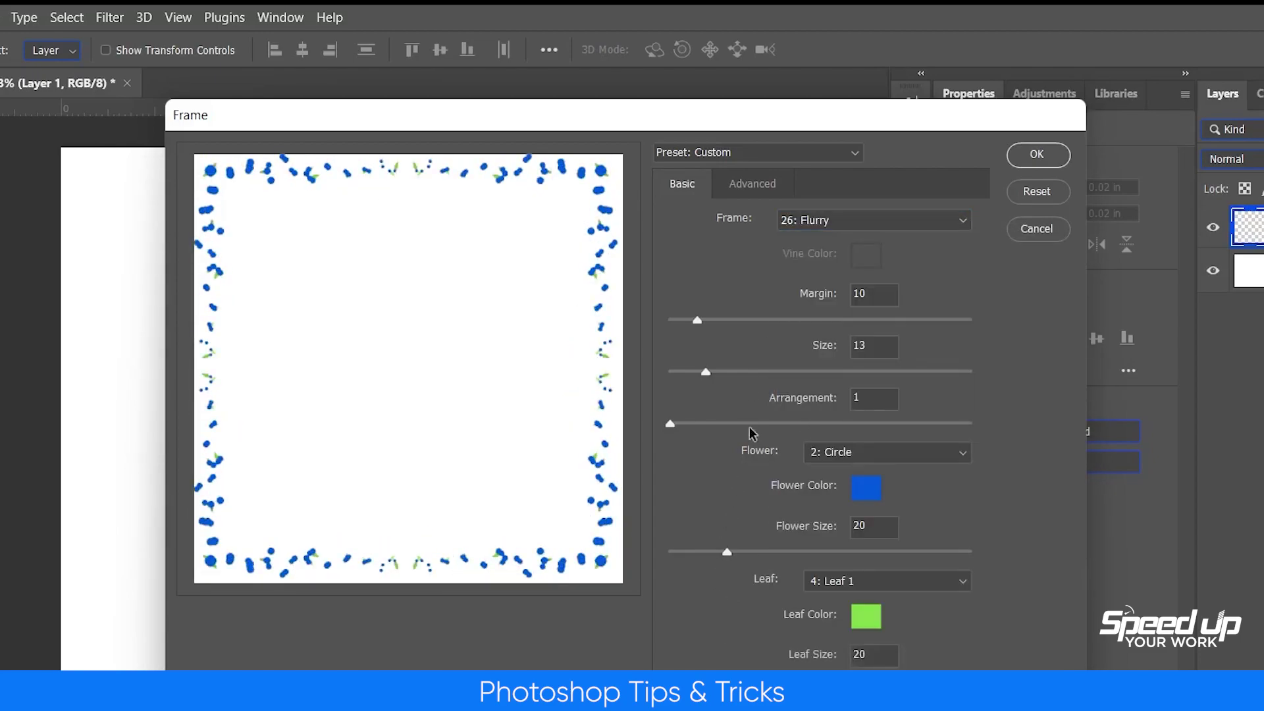
left_click(802, 224)
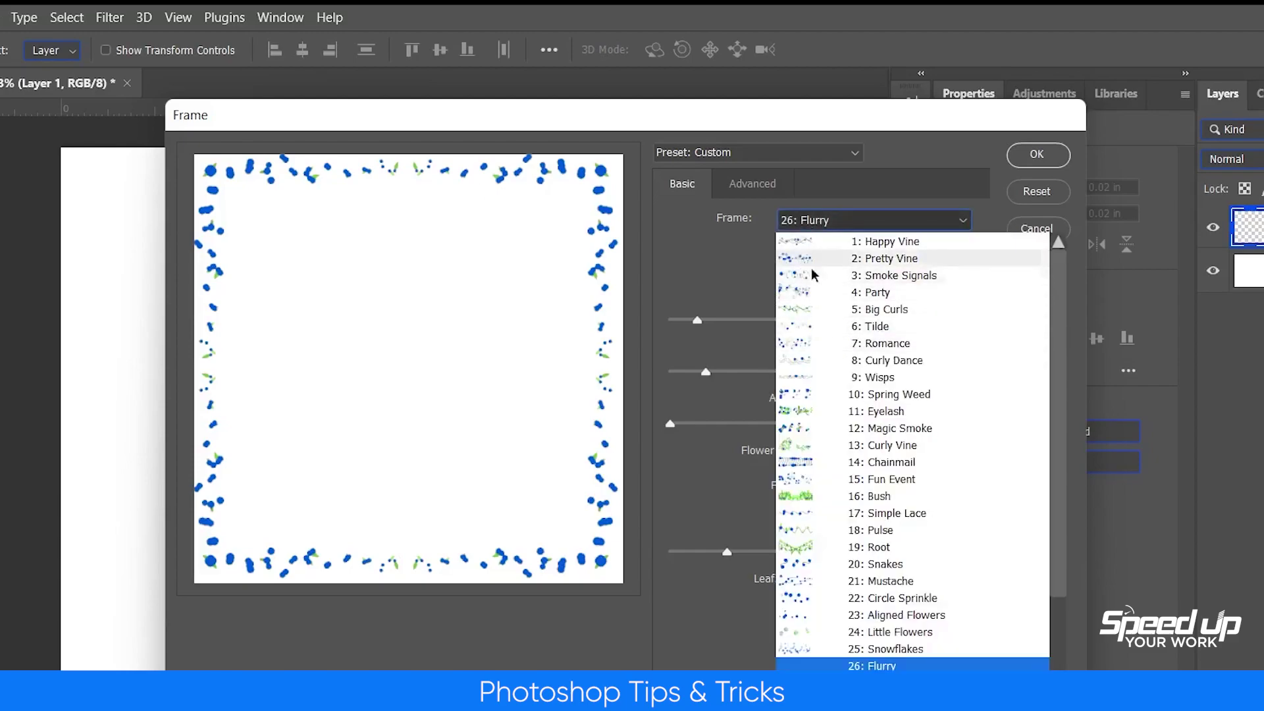
left_click(826, 258)
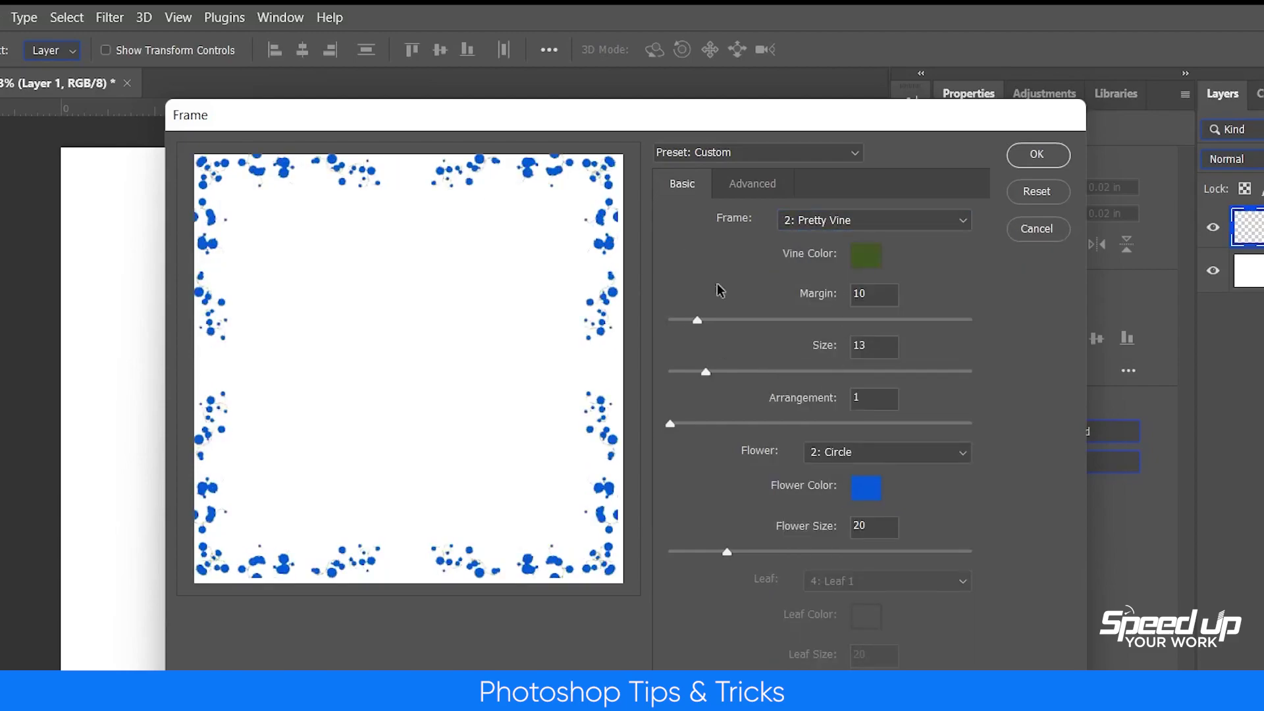
Choose the Smoke Signals frame and set its flower color to the basic orange (red 255, green 128, blue 64)
left_click(795, 226)
left_click(811, 276)
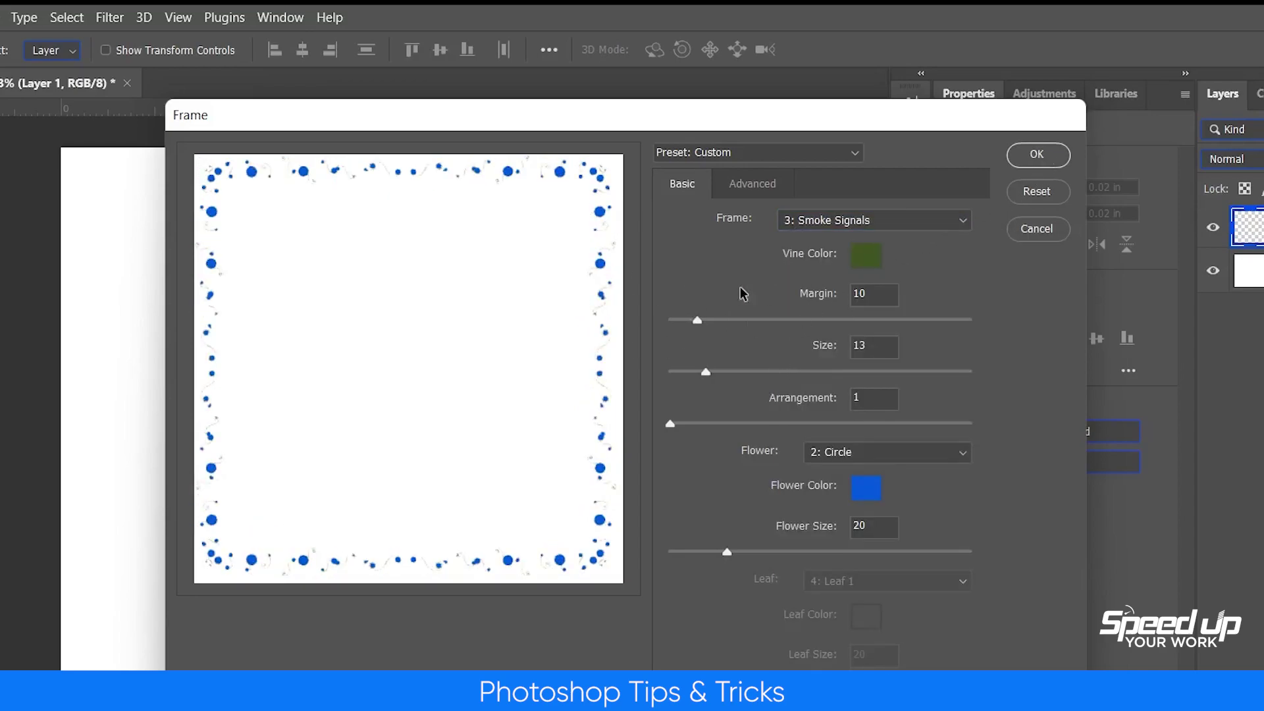
left_click(860, 490)
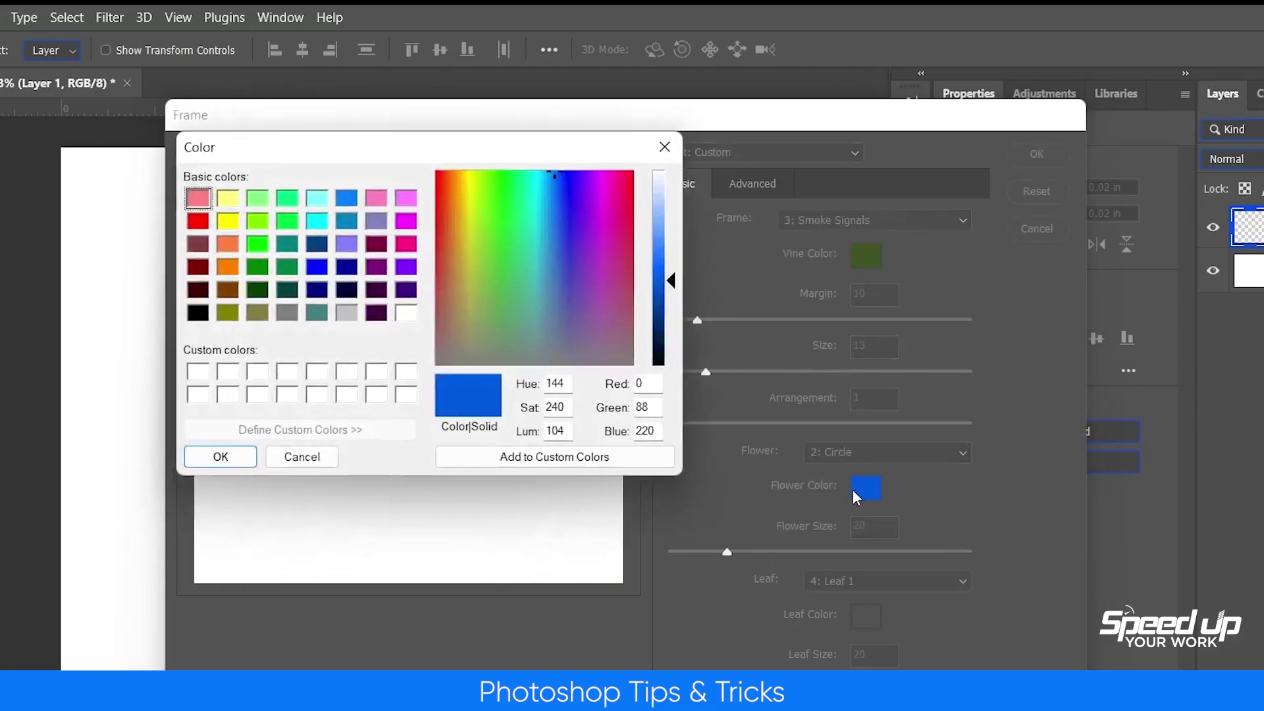
left_click_drag(530, 146, 989, 164)
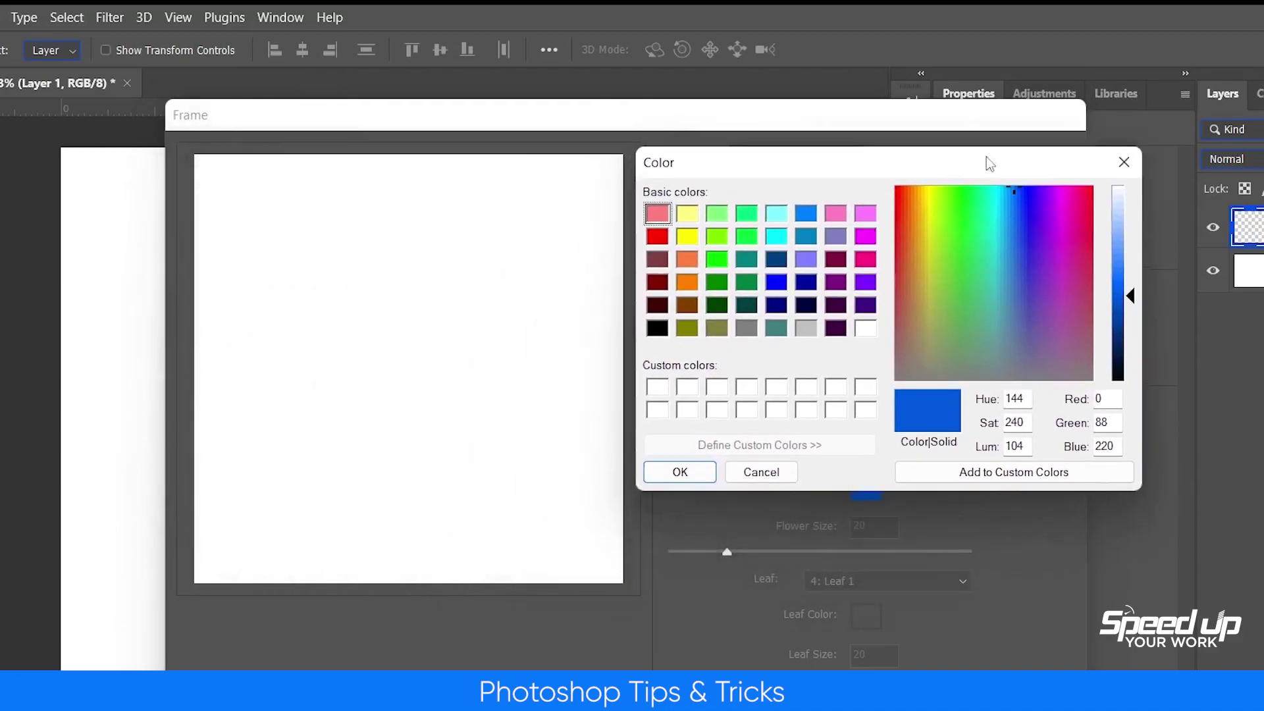
left_click(687, 260)
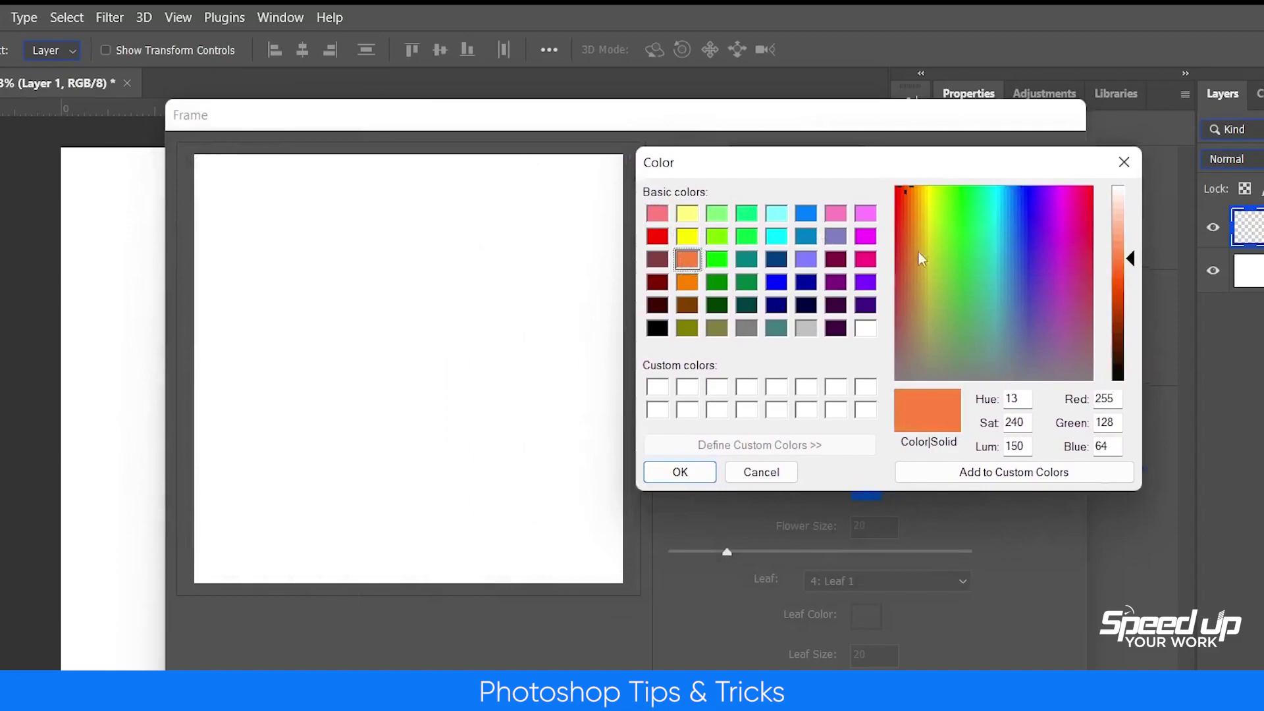
left_click(695, 477)
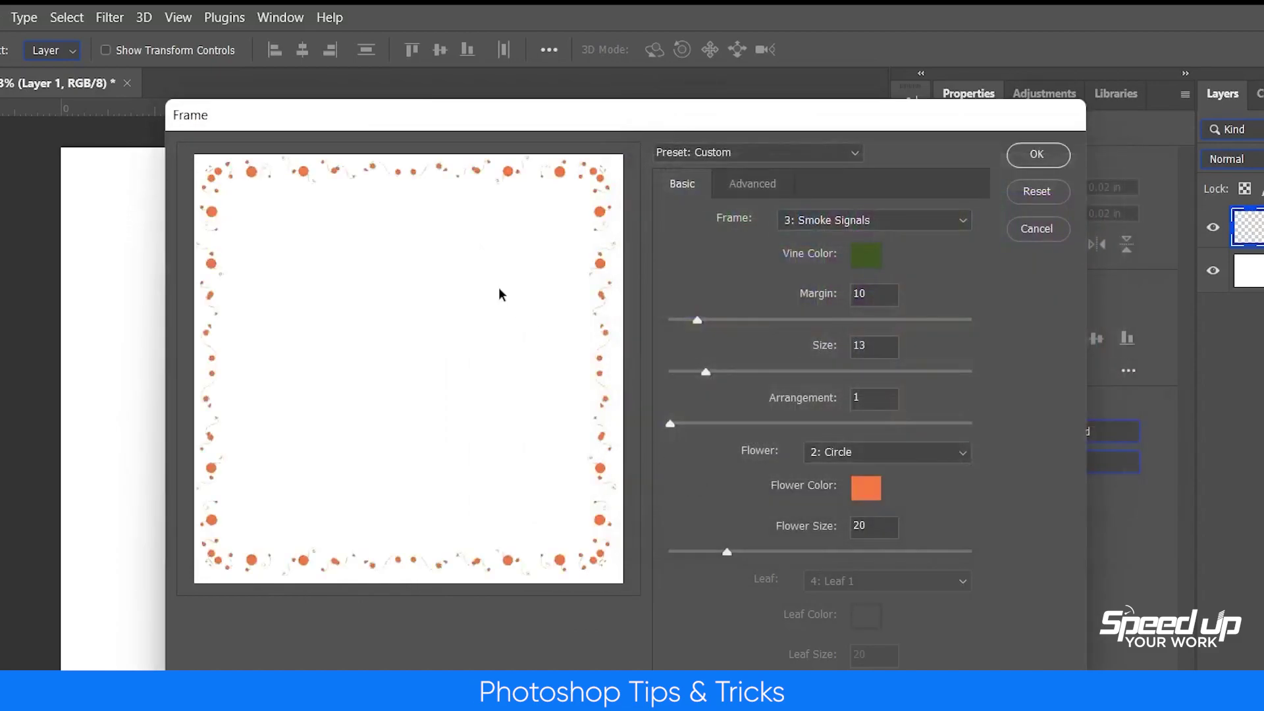
Apply the orange Smoke Signals frame and add a new blank layer above it
left_click(1013, 162)
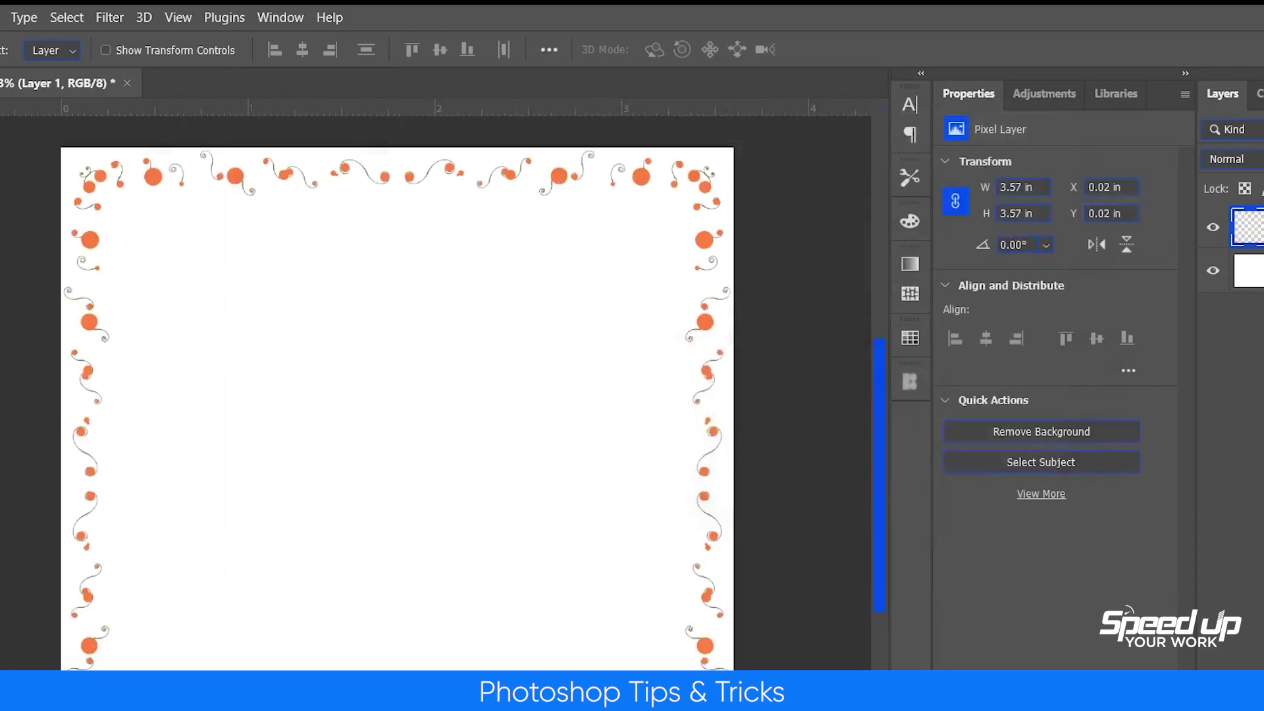
key("ctrl+shift+alt+n")
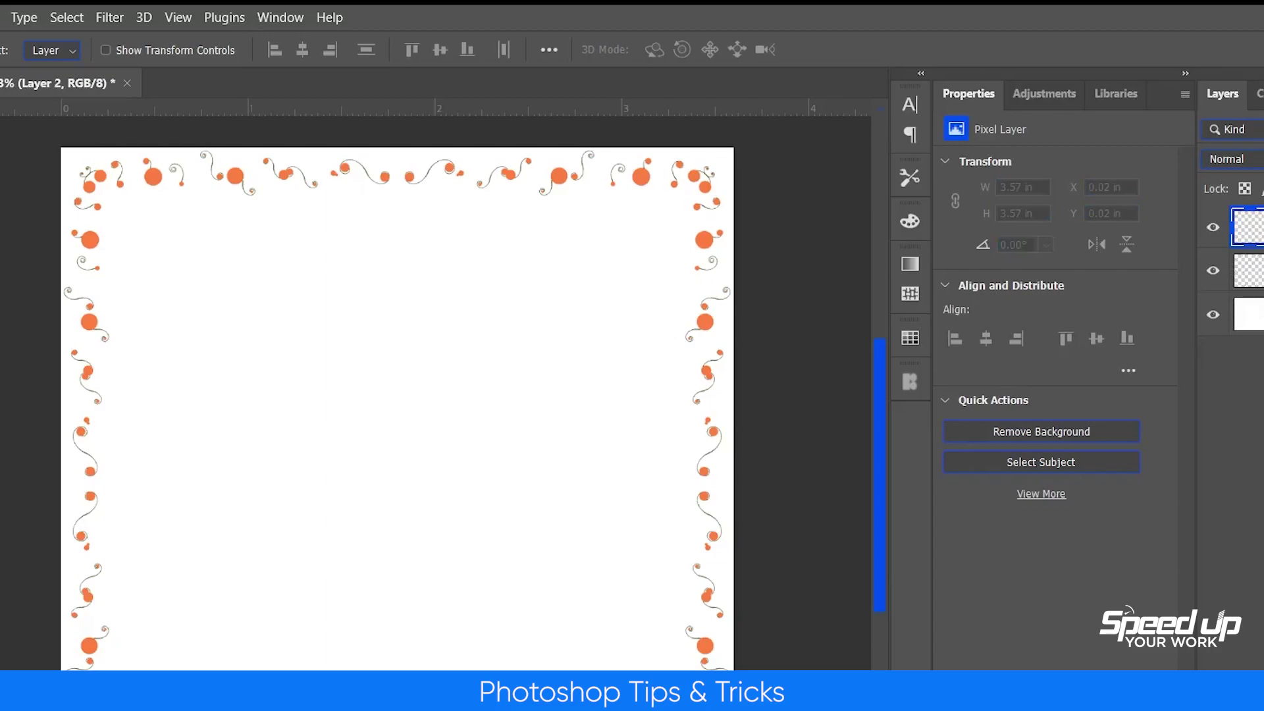
Rename the frame's layer "orange frame" and hide it, leaving the new blank Layer 2 selected
left_click(1247, 270)
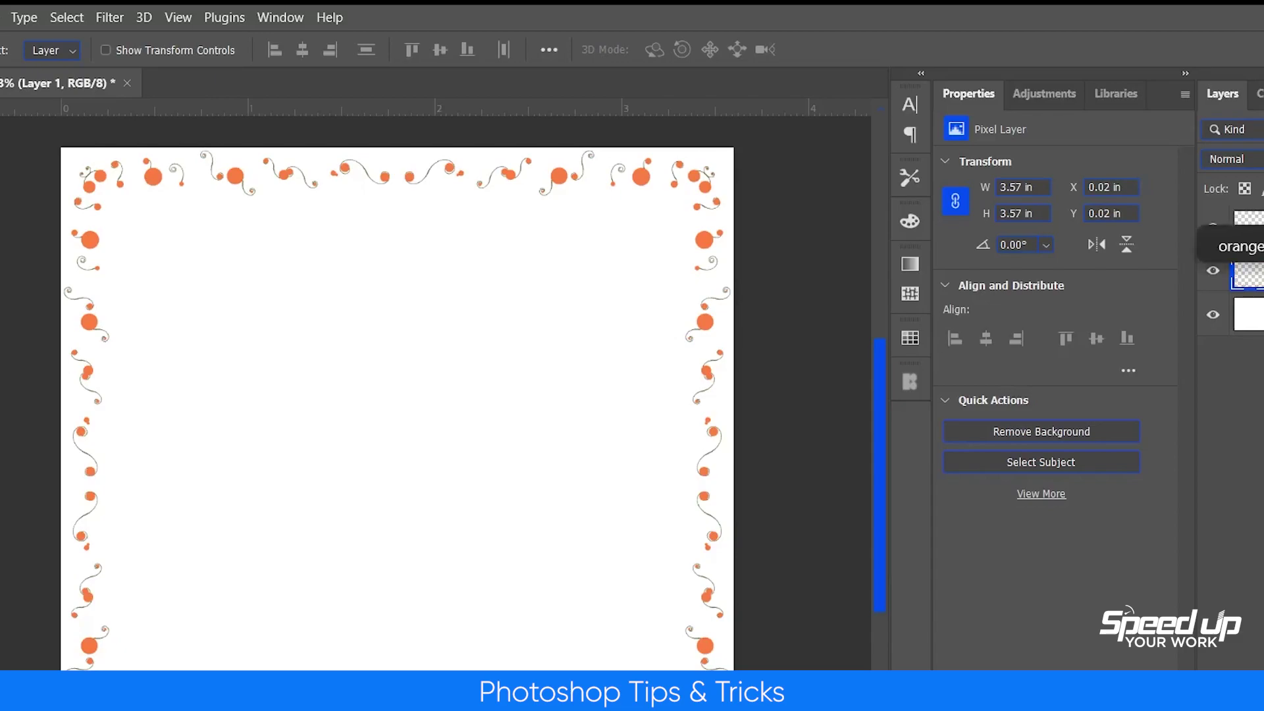
key("Return")
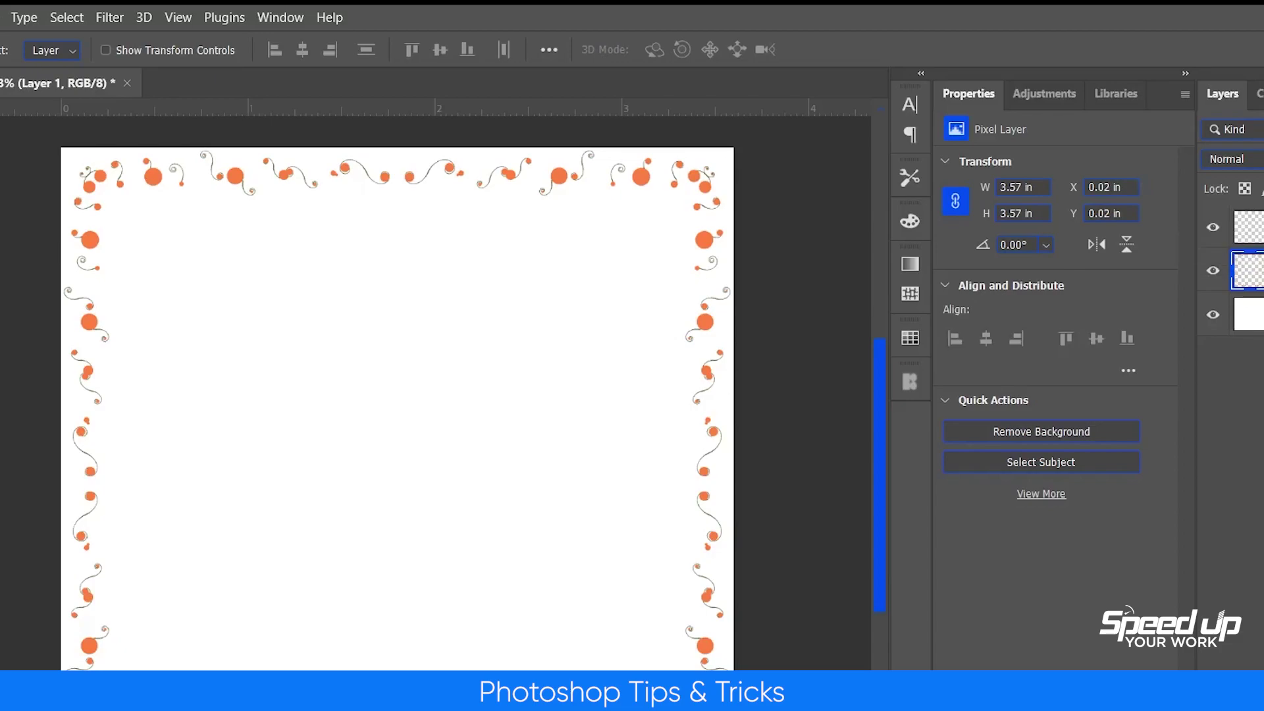
left_click(1248, 227)
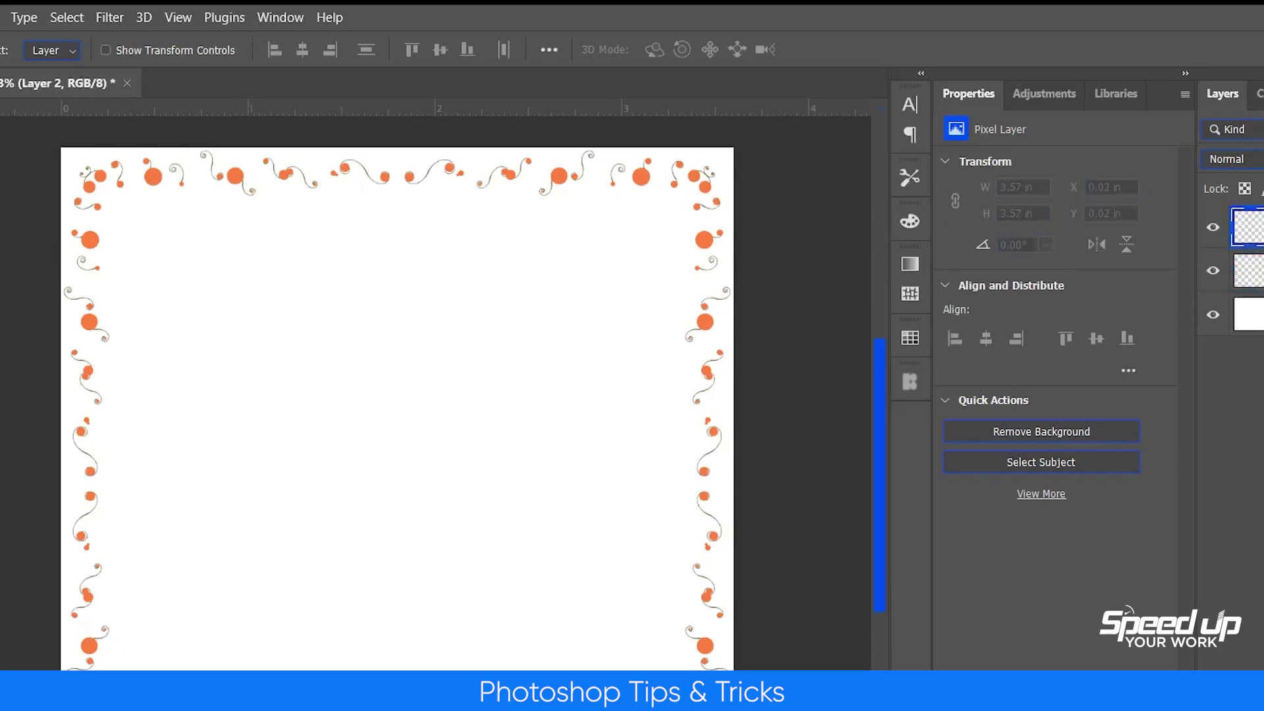
left_click(1211, 271)
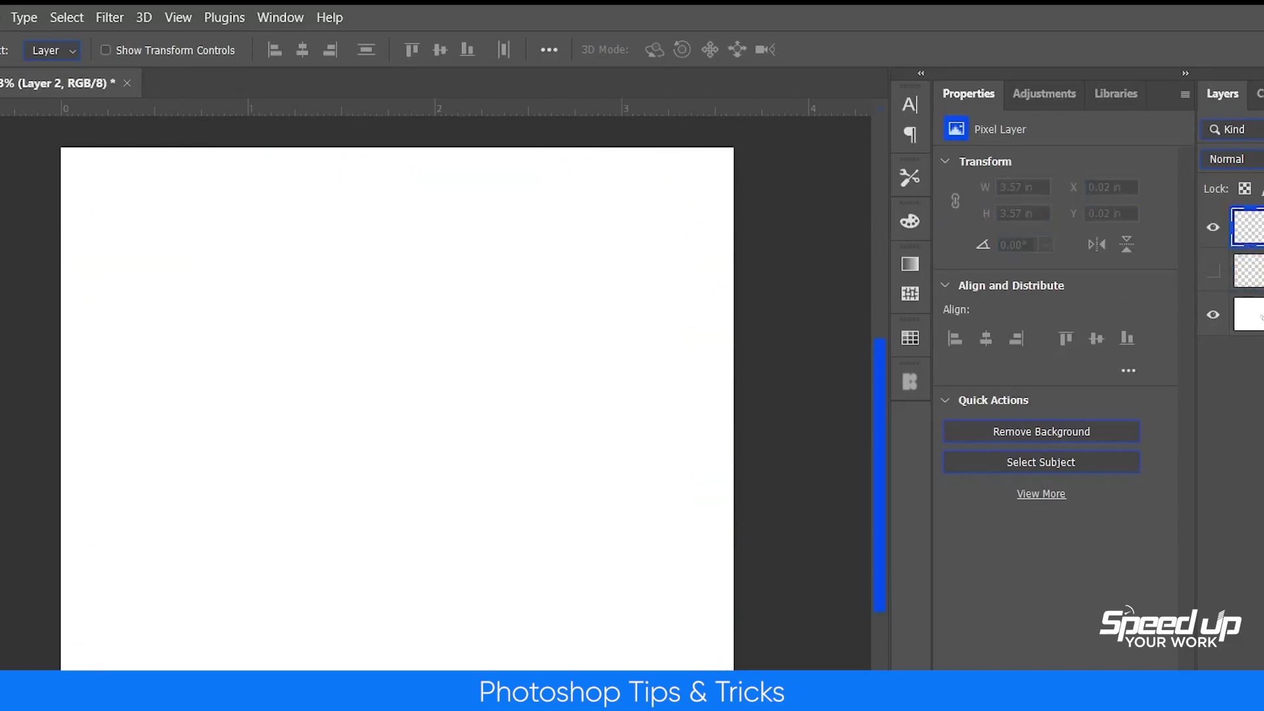
Start the Picture Frame filter on Layer 2 and set its flower color to the basic dark violet (red 64, green 0, blue 128)
left_click(109, 17)
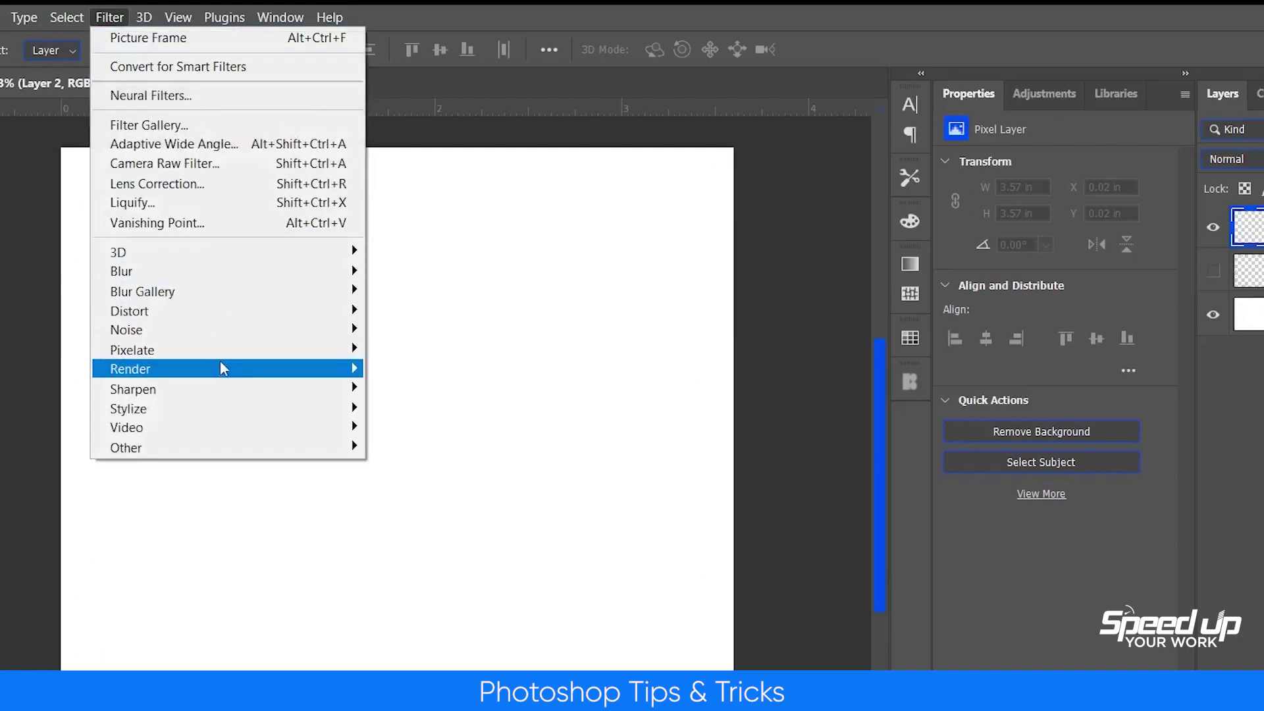
mouse_move(226, 367)
left_click(446, 400)
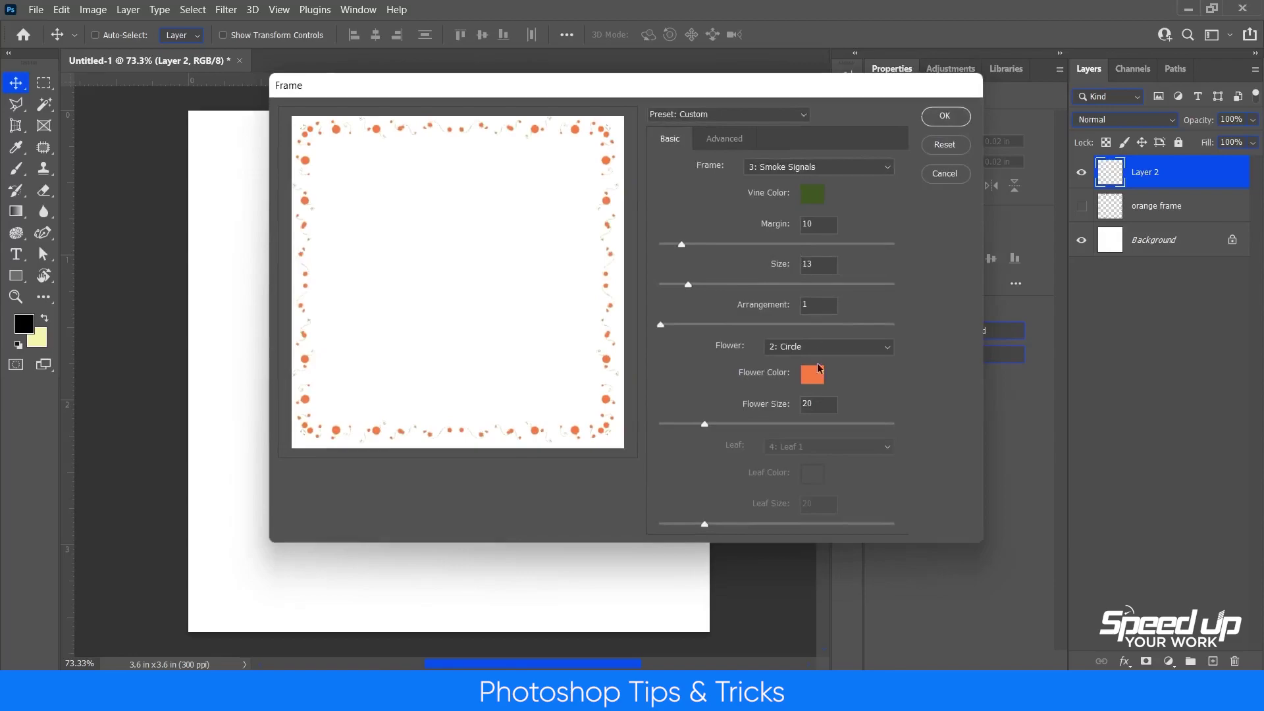
left_click(812, 377)
left_click(385, 202)
left_click(459, 222)
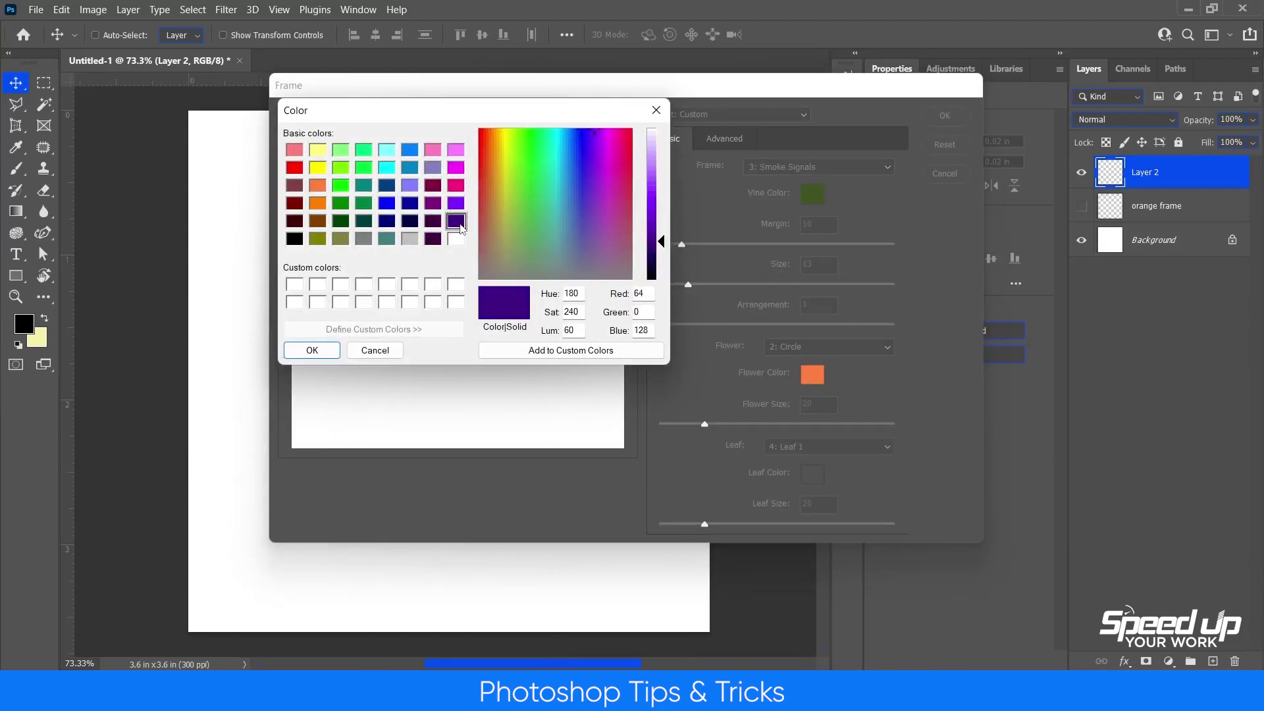
left_click(455, 204)
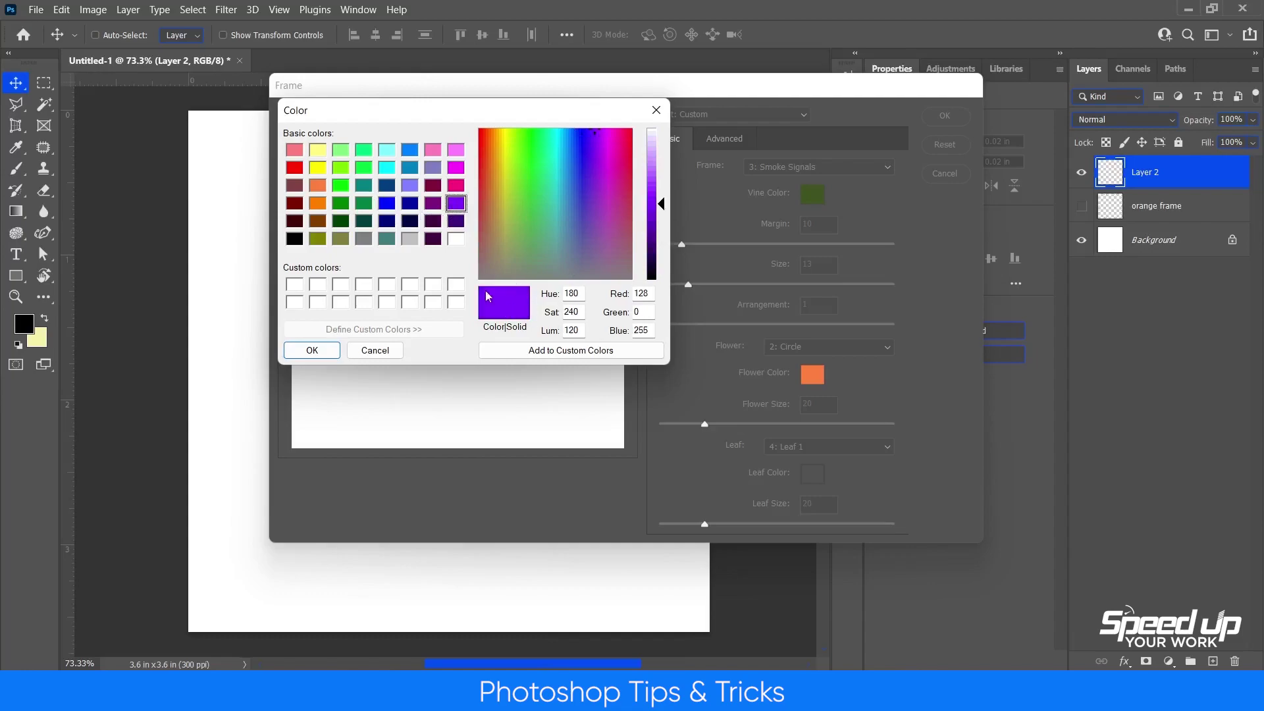
left_click(459, 223)
left_click(312, 350)
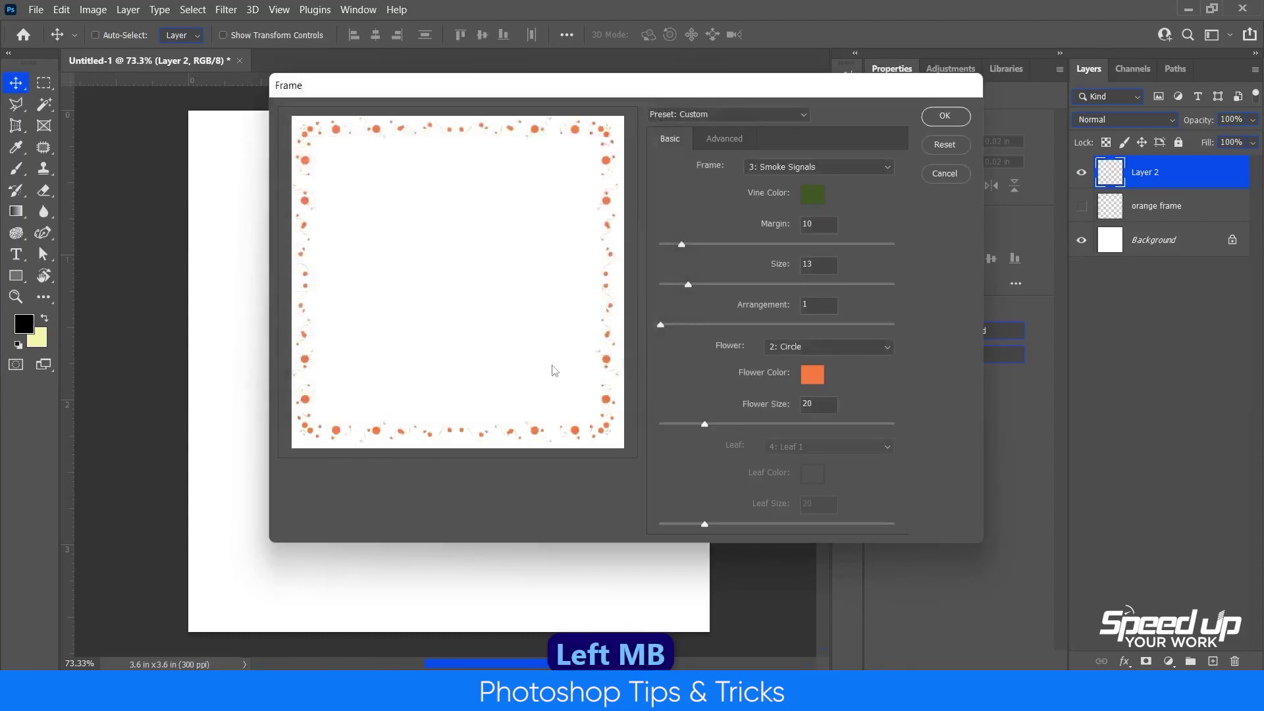
Try the Wisps and Dual Rounded Corners1 frame styles one after the other
left_click(796, 170)
left_click(824, 288)
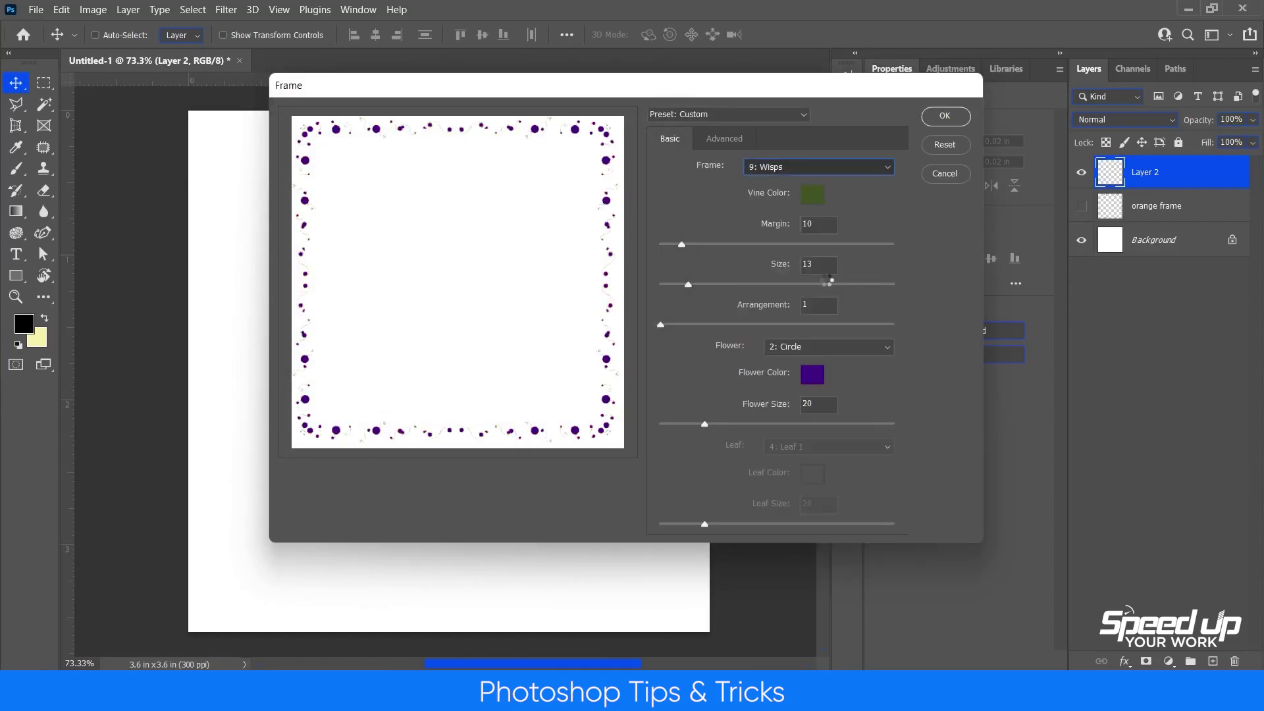
left_click(795, 167)
scroll(795, 228, "down", 5)
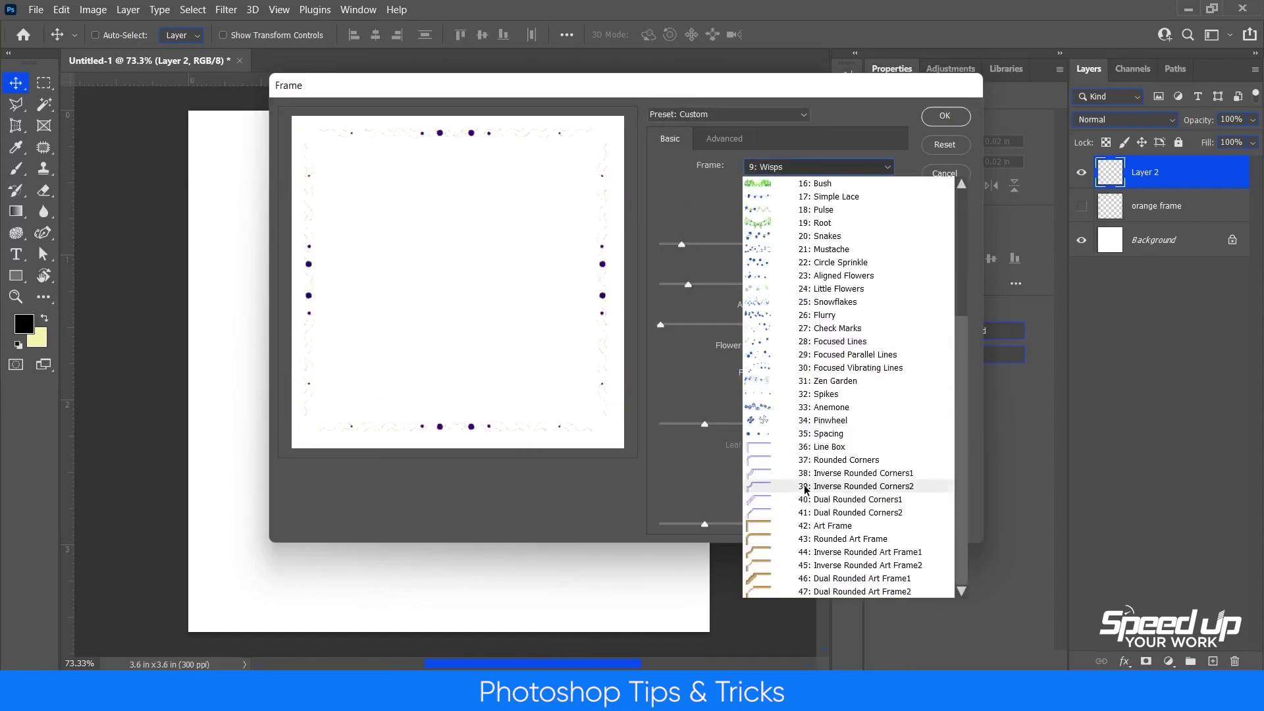
left_click(760, 501)
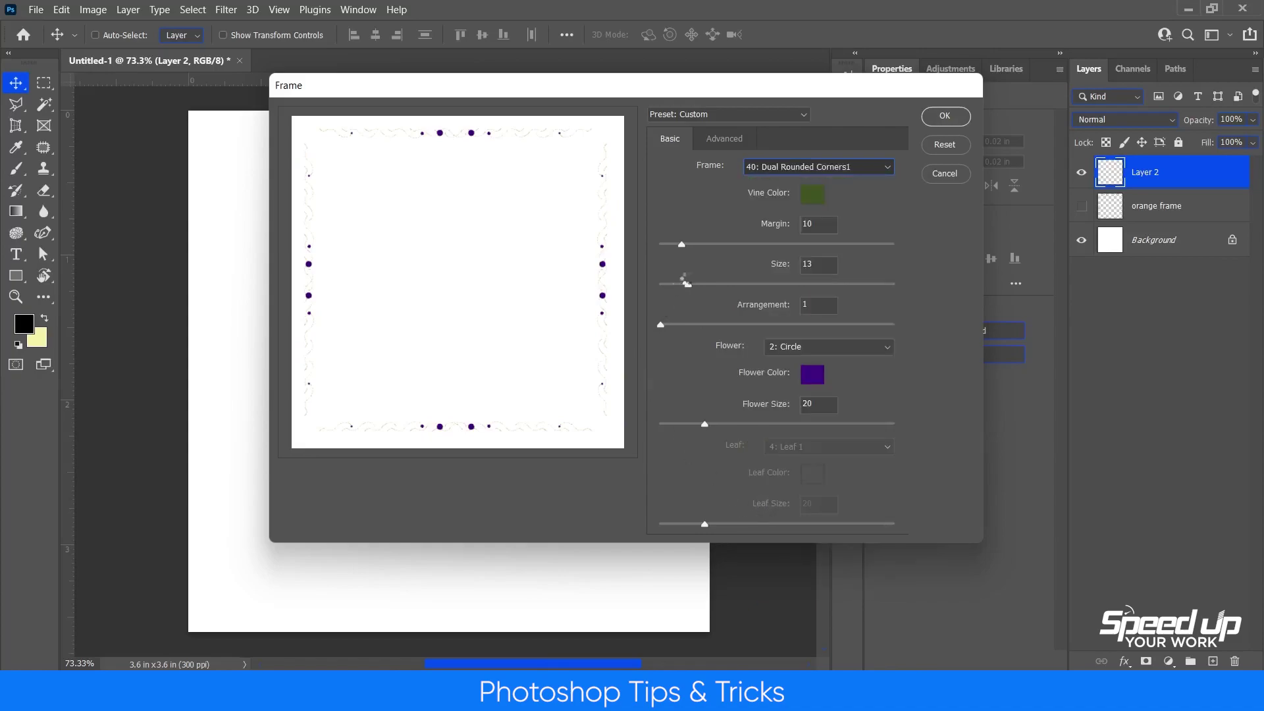
Set the vine color to the basic bright violet (red 128, green 0, blue 255)
left_click(784, 172)
left_click(781, 169)
left_click(812, 195)
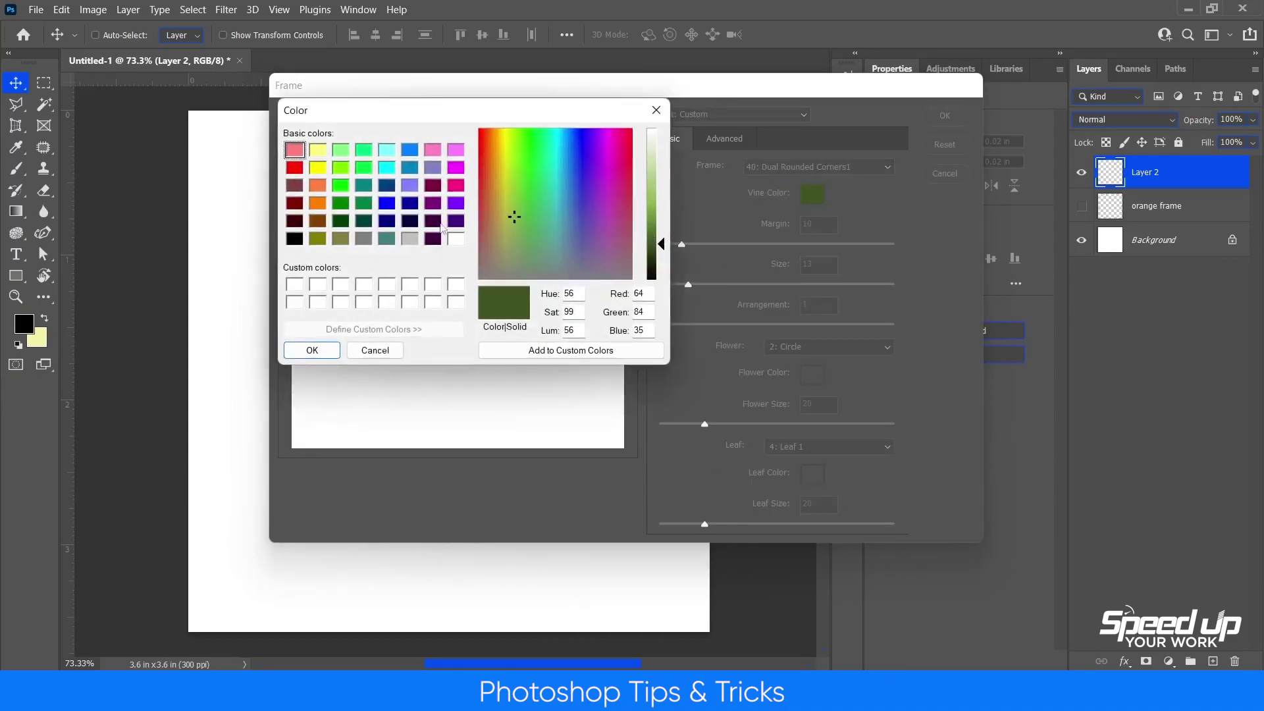
left_click(455, 203)
left_click(312, 351)
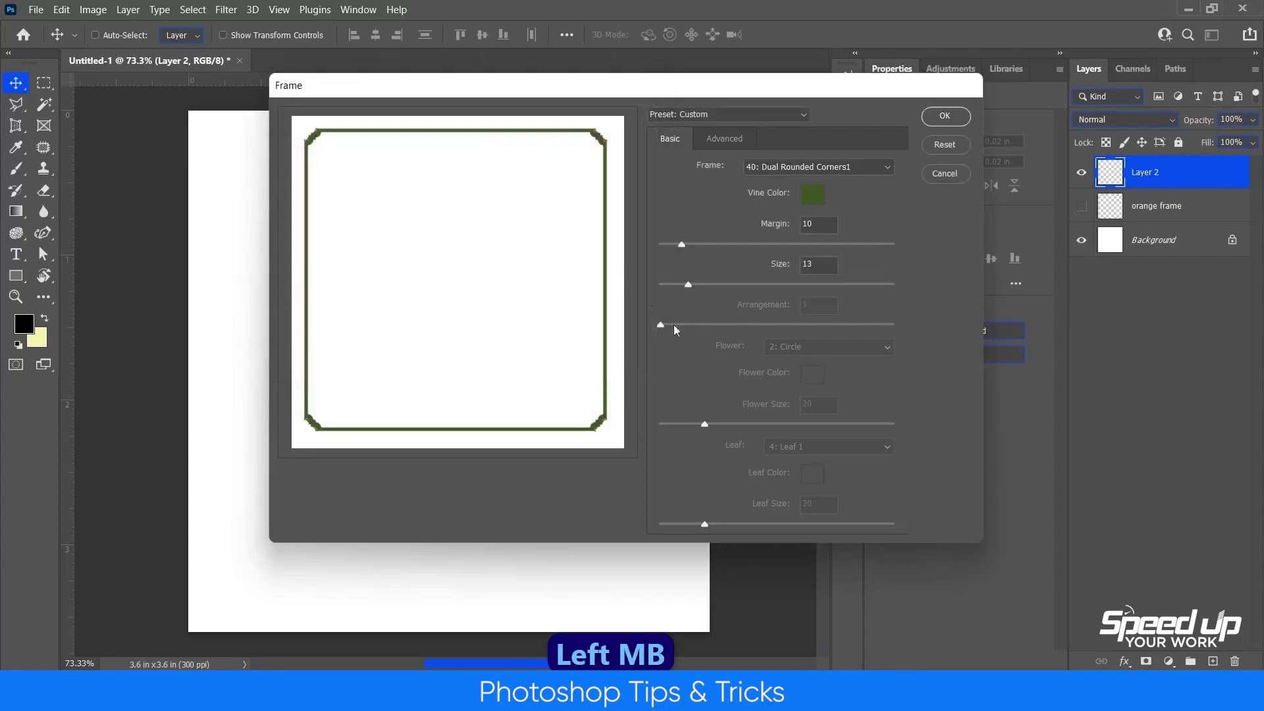
Try the Dual Rounded Corners2 and Art Frame styles one after the other
left_click(776, 167)
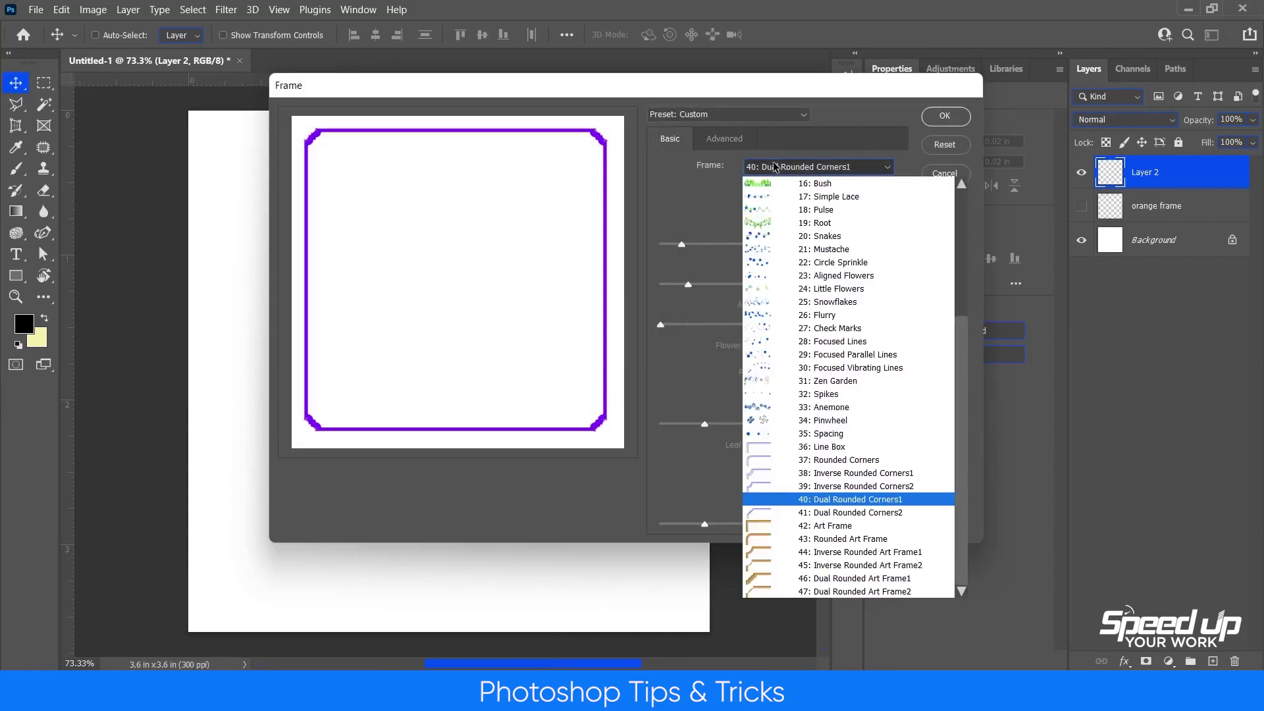
left_click(781, 515)
left_click(801, 172)
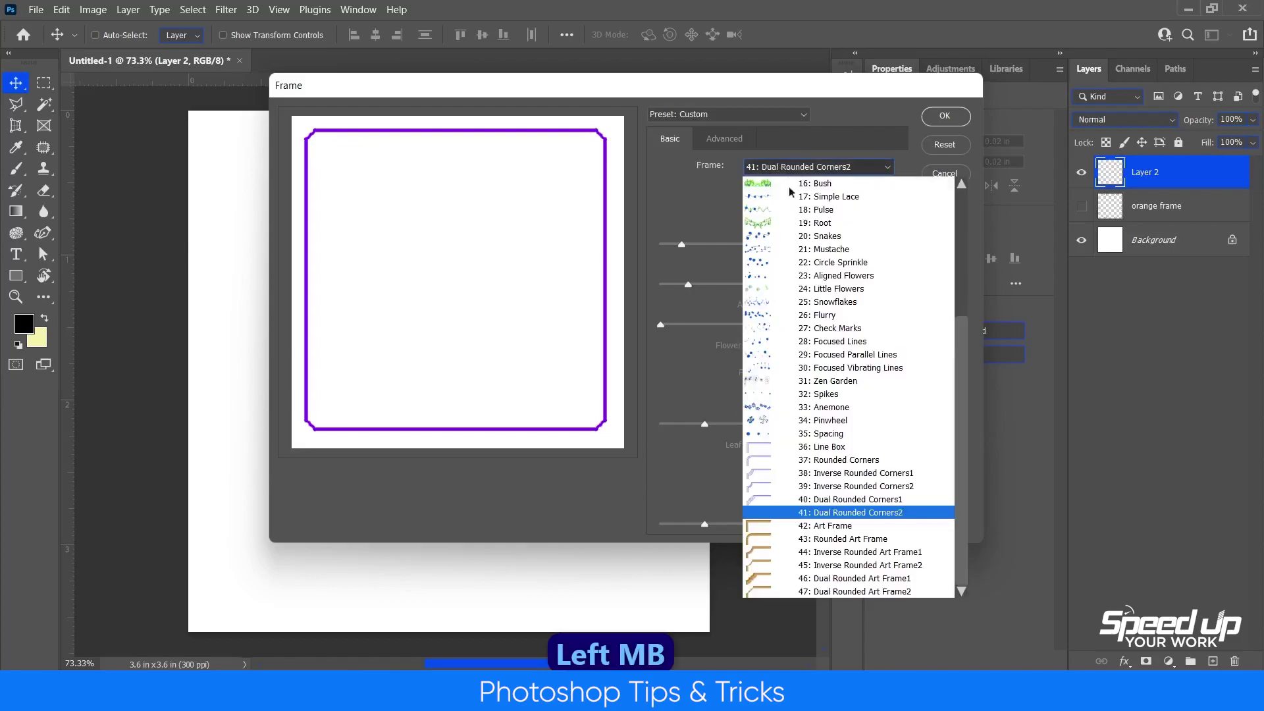
left_click(770, 529)
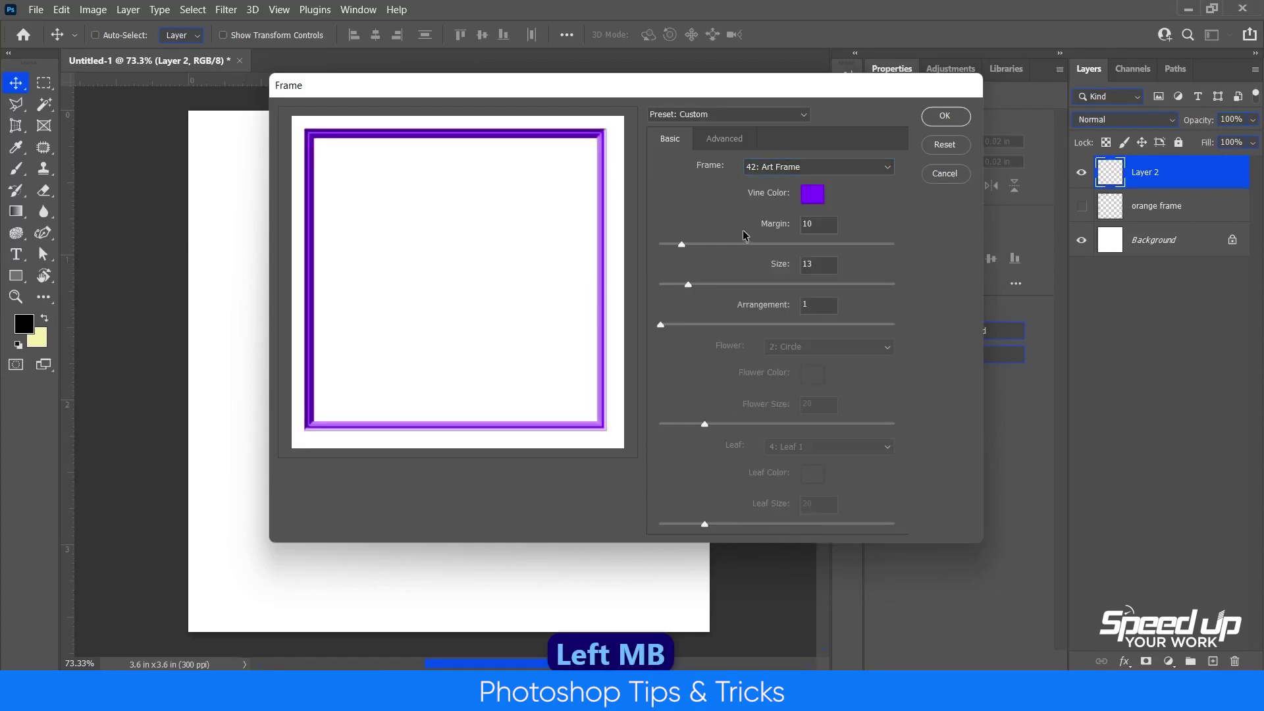
Choose the Rounded Art Frame style and apply it to Layer 2
left_click(762, 168)
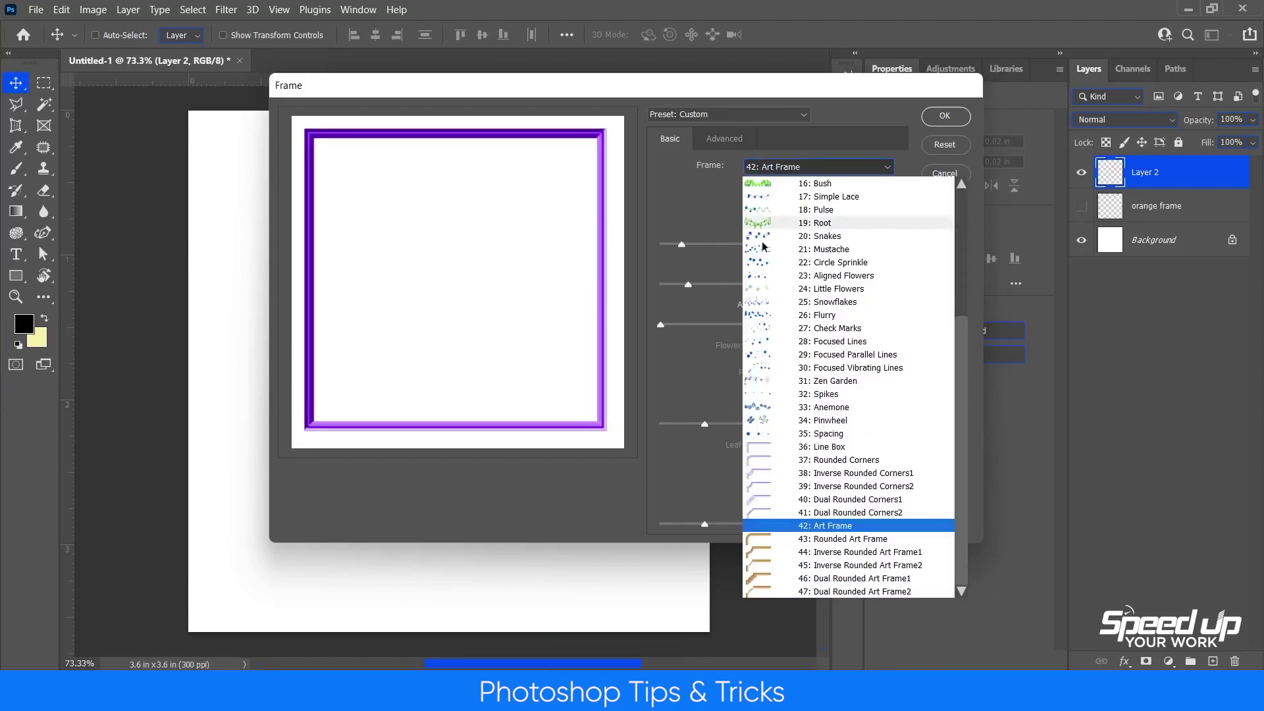
left_click(757, 540)
left_click(757, 167)
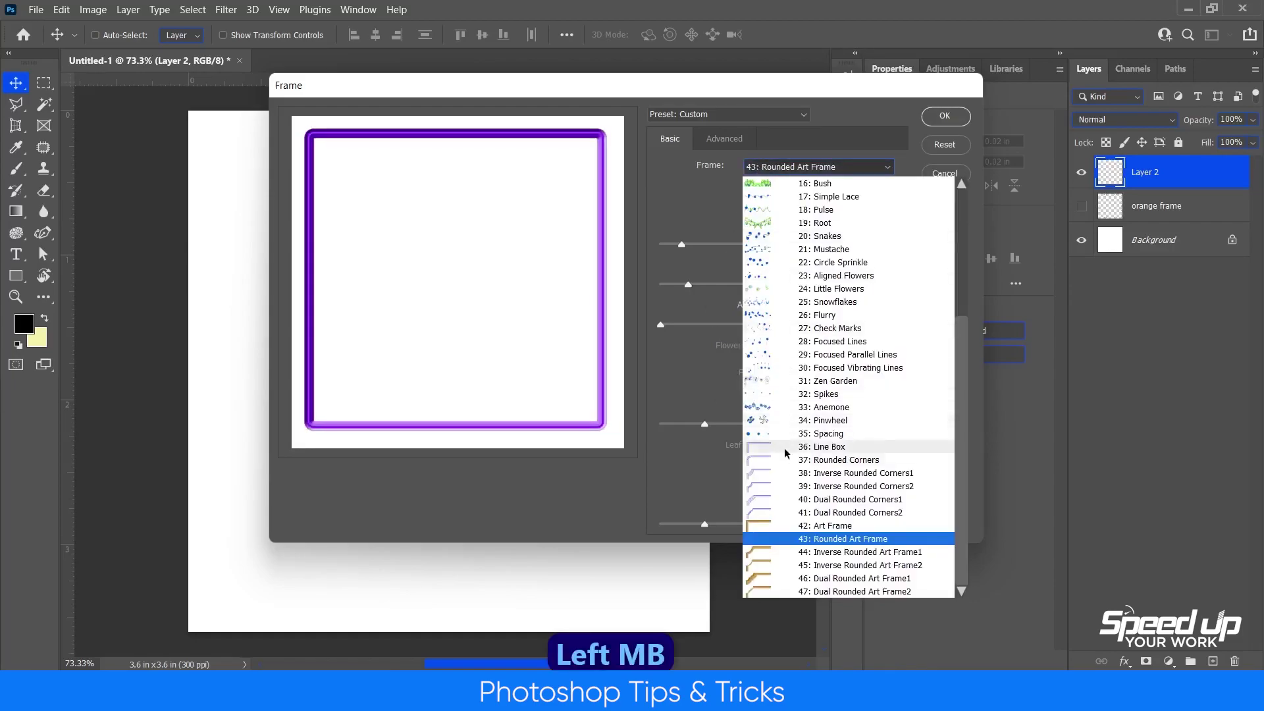
left_click(683, 456)
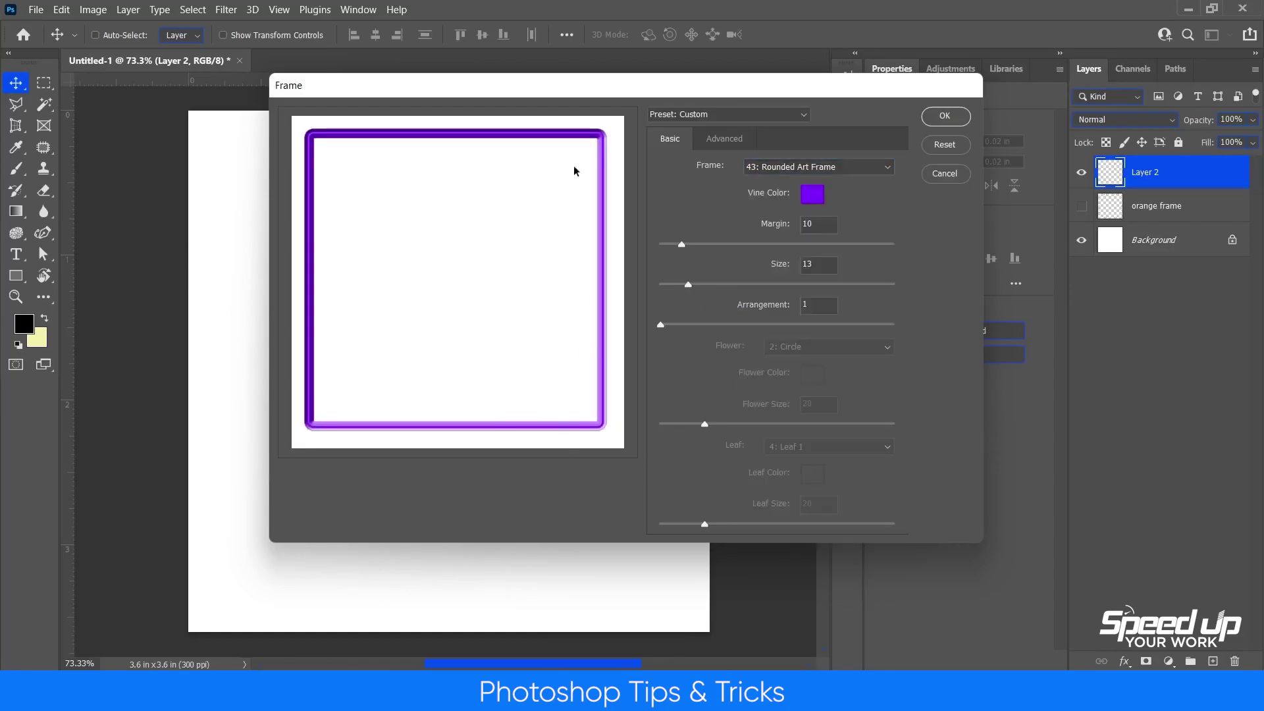
left_click(944, 116)
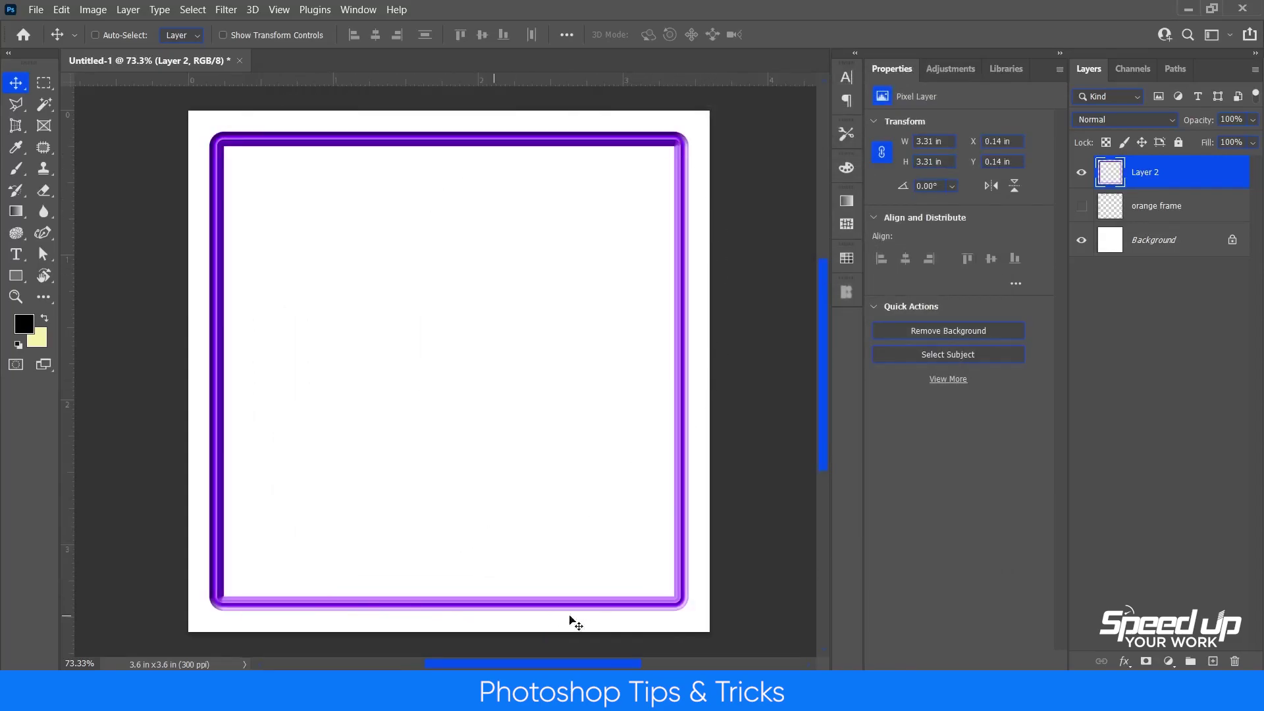
left_click(1090, 172)
left_click(1089, 172)
Add a Solid Color fill layer above the frame in light red (#ff6969)
left_click(1176, 664)
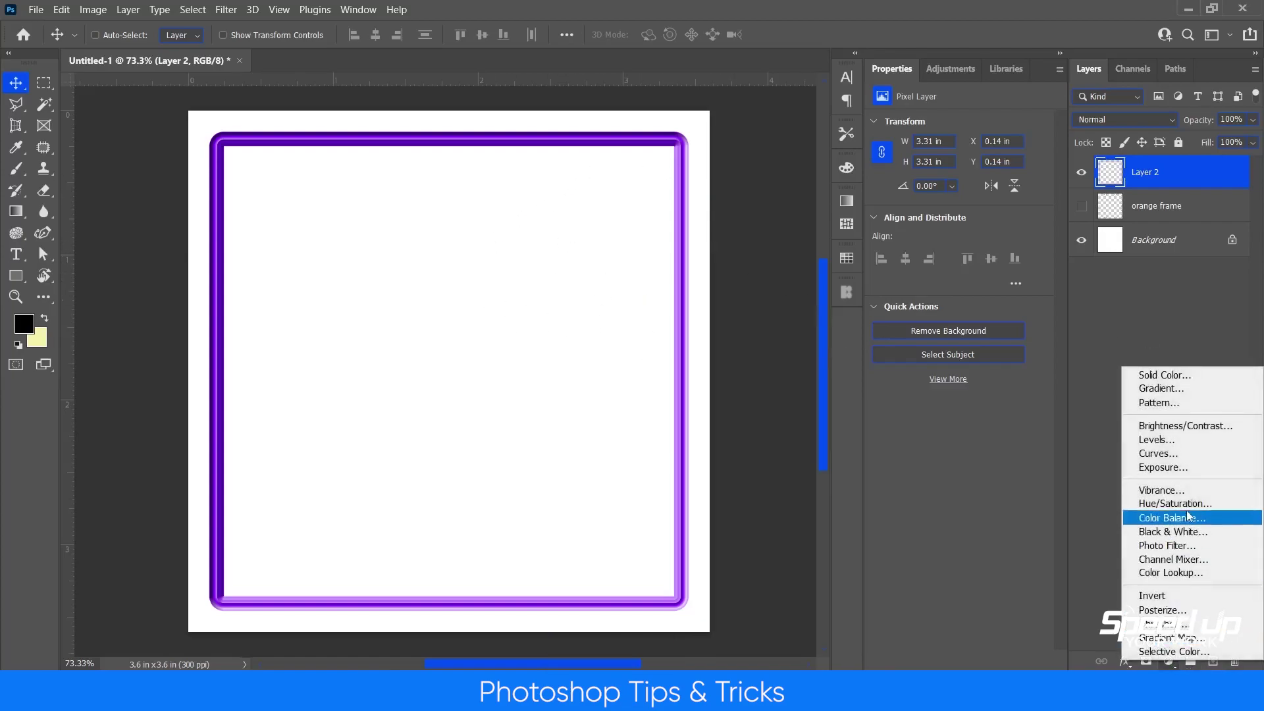
left_click(1185, 372)
left_click_drag(829, 139, 834, 106)
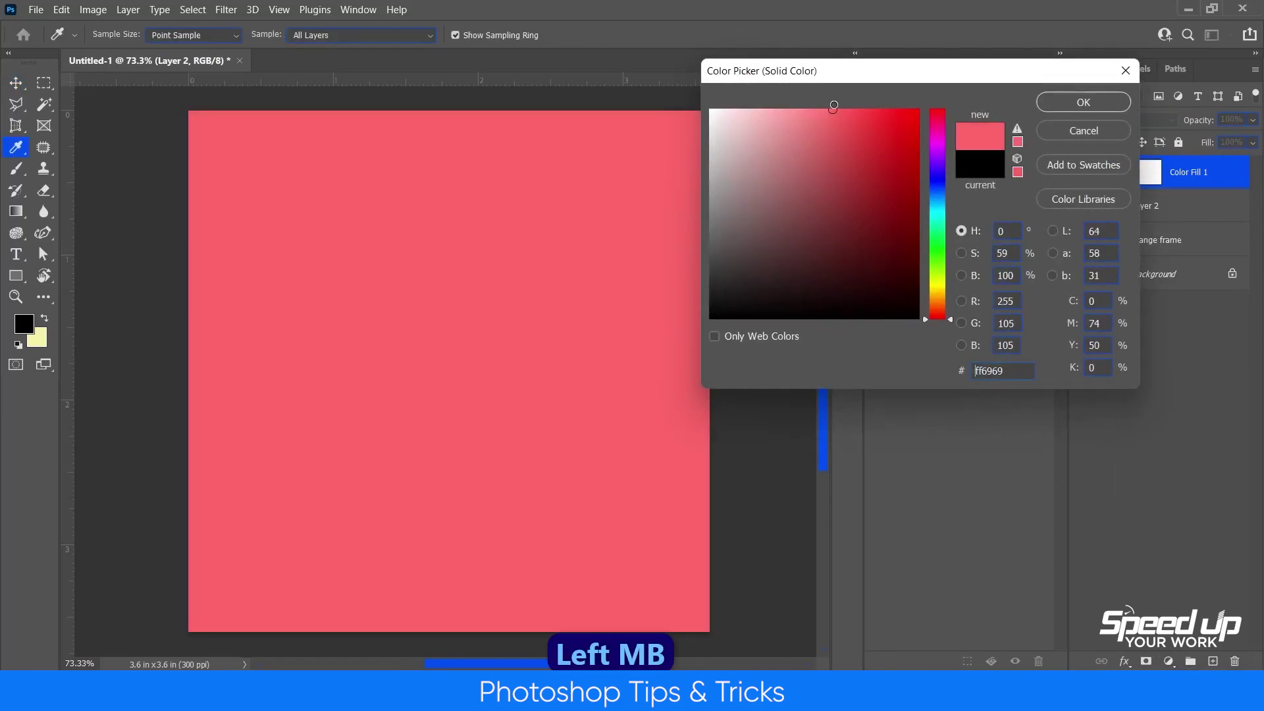
left_click(1062, 106)
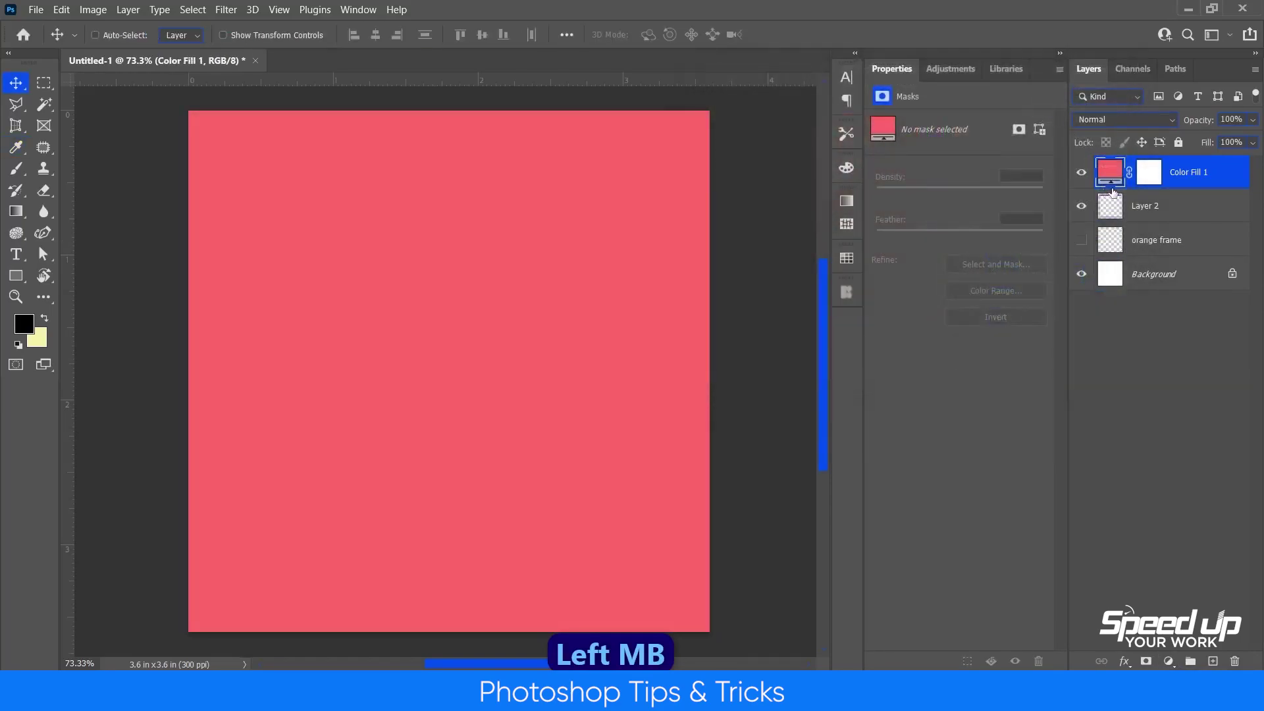
Clip the color fill layer to Layer 2 and set its blend mode to Color
left_click(1118, 187, "alt+shift")
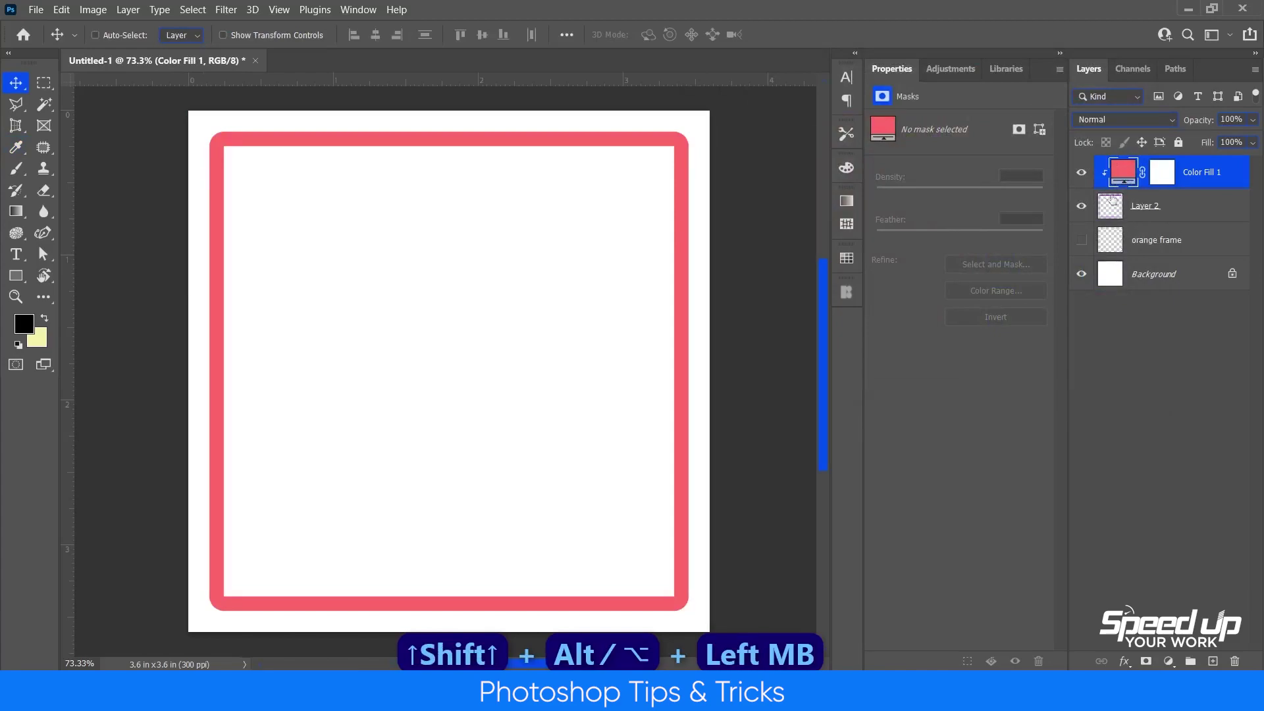
left_click(1104, 127)
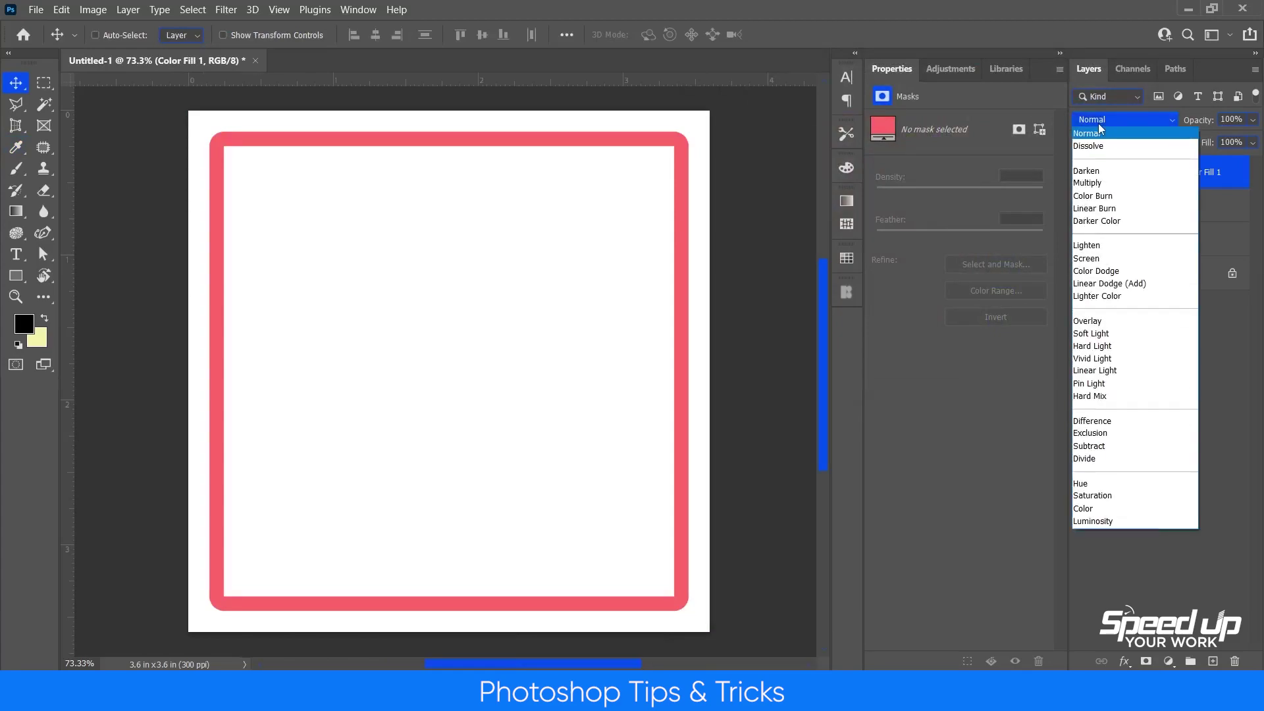
left_click(1135, 518)
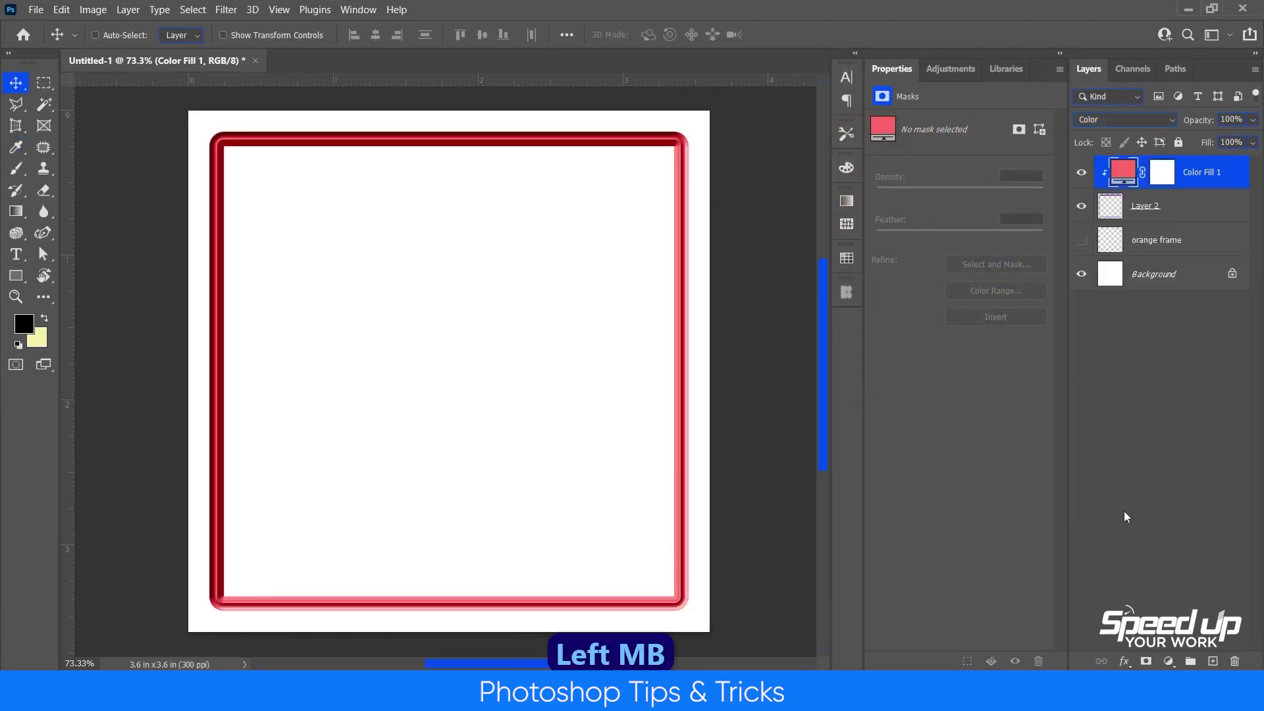
Edit the fill layer's color and try cyan, blue, magenta, yellow-green and orange hues on the frame
double_click(1129, 169)
left_click(942, 215)
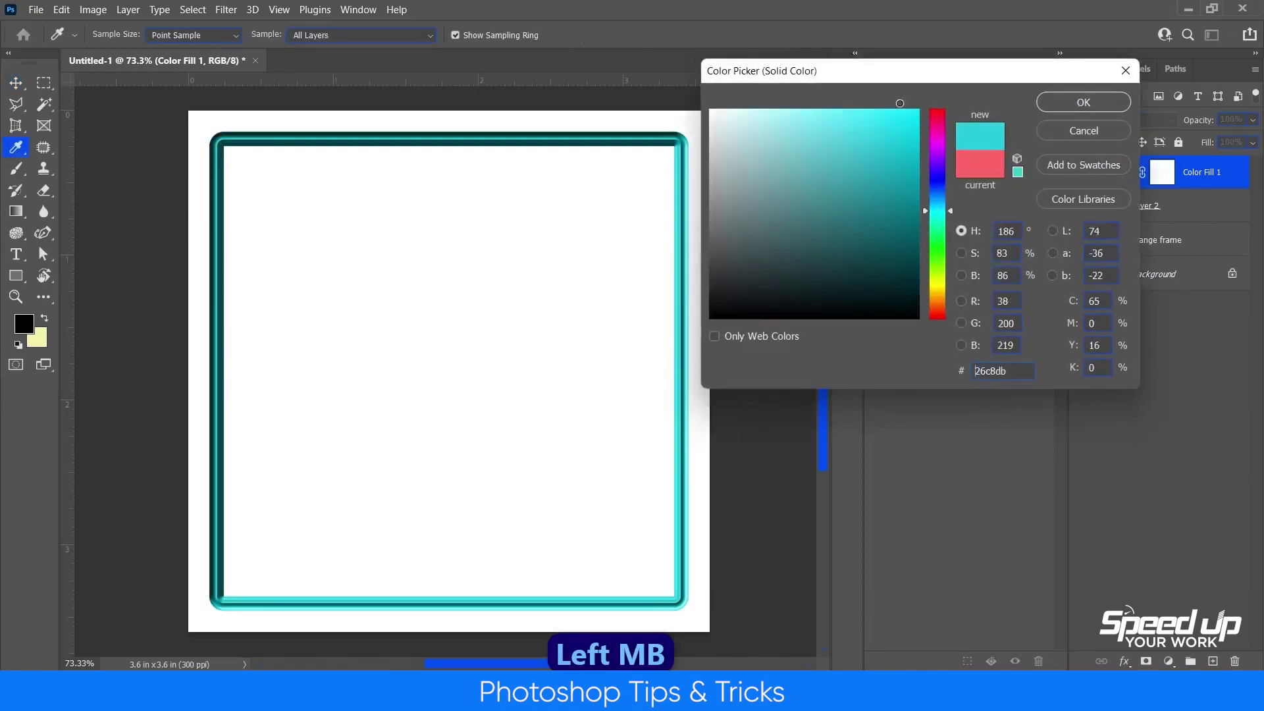
left_click(945, 180)
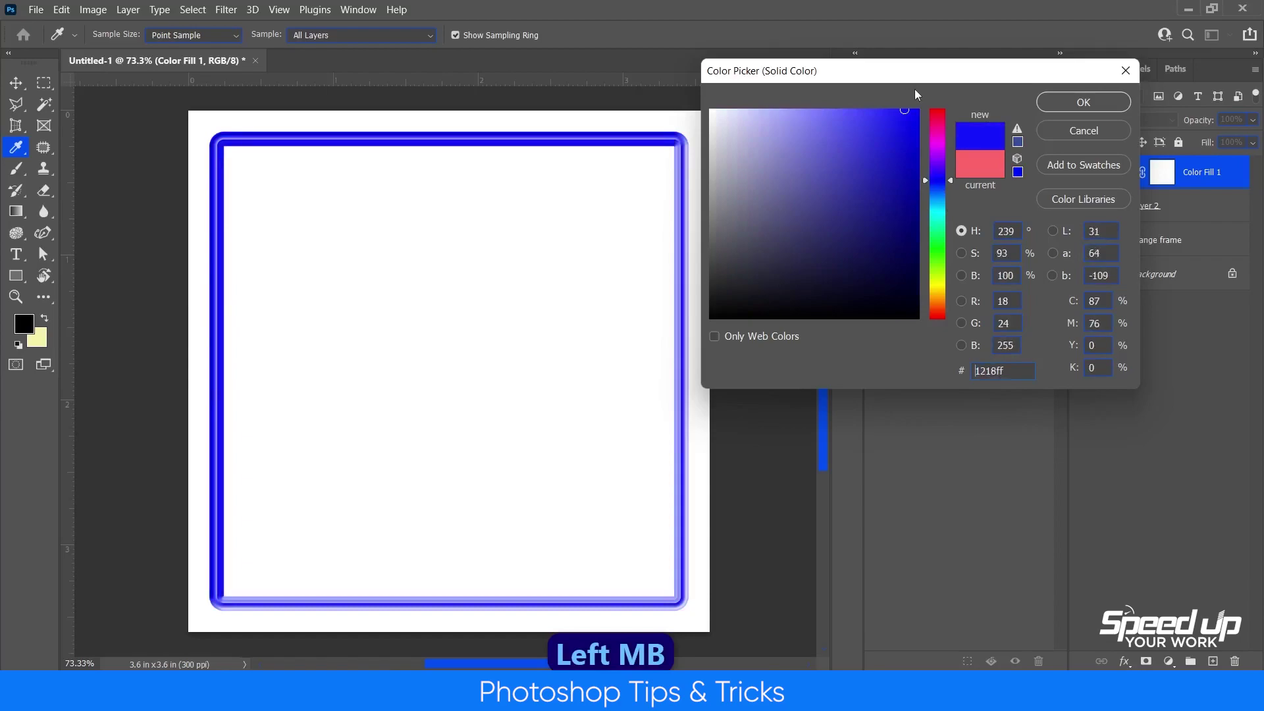
left_click(937, 145)
left_click(937, 276)
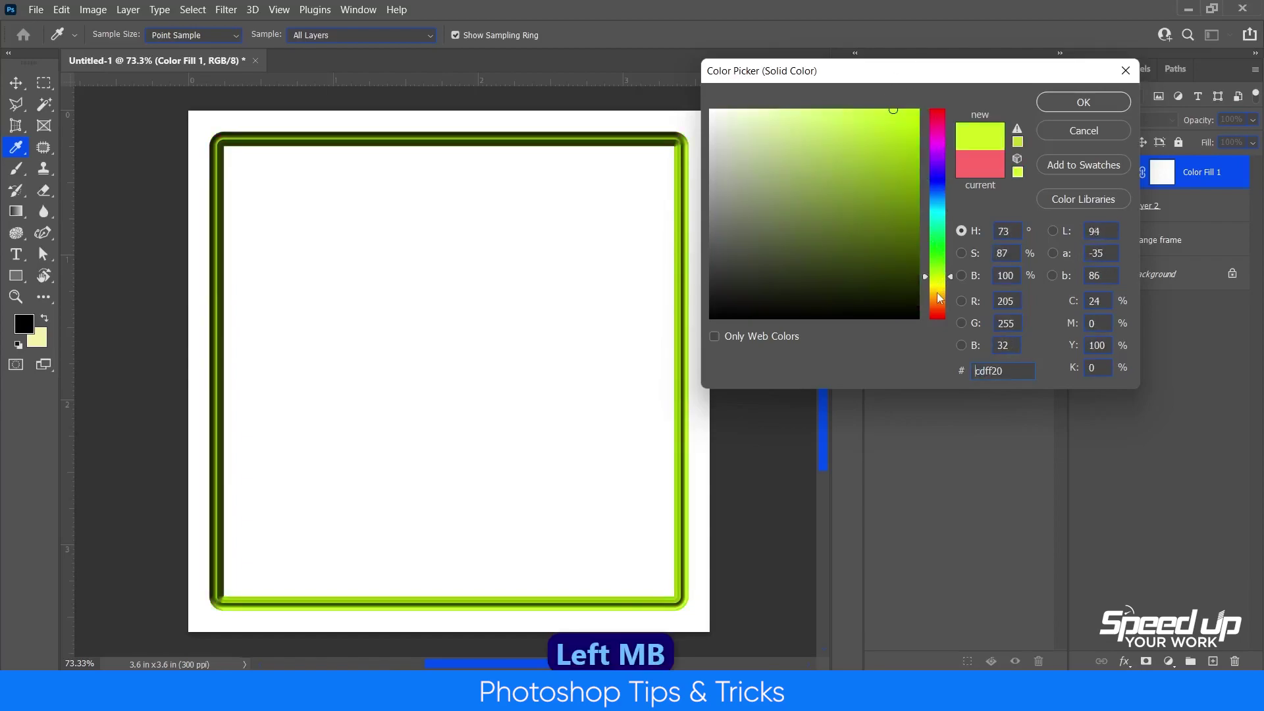
left_click(929, 313)
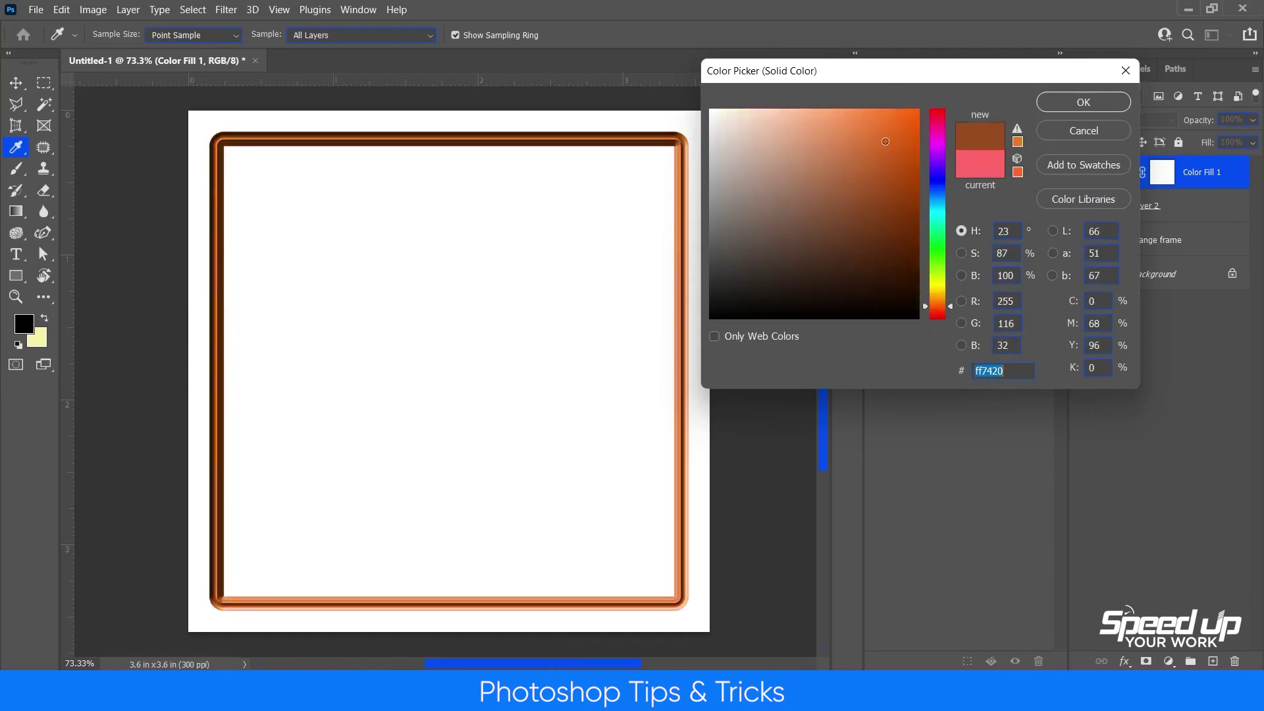
Try a light purple and the sky blue #00aeff as the fill color
left_click(928, 161)
left_click(825, 123)
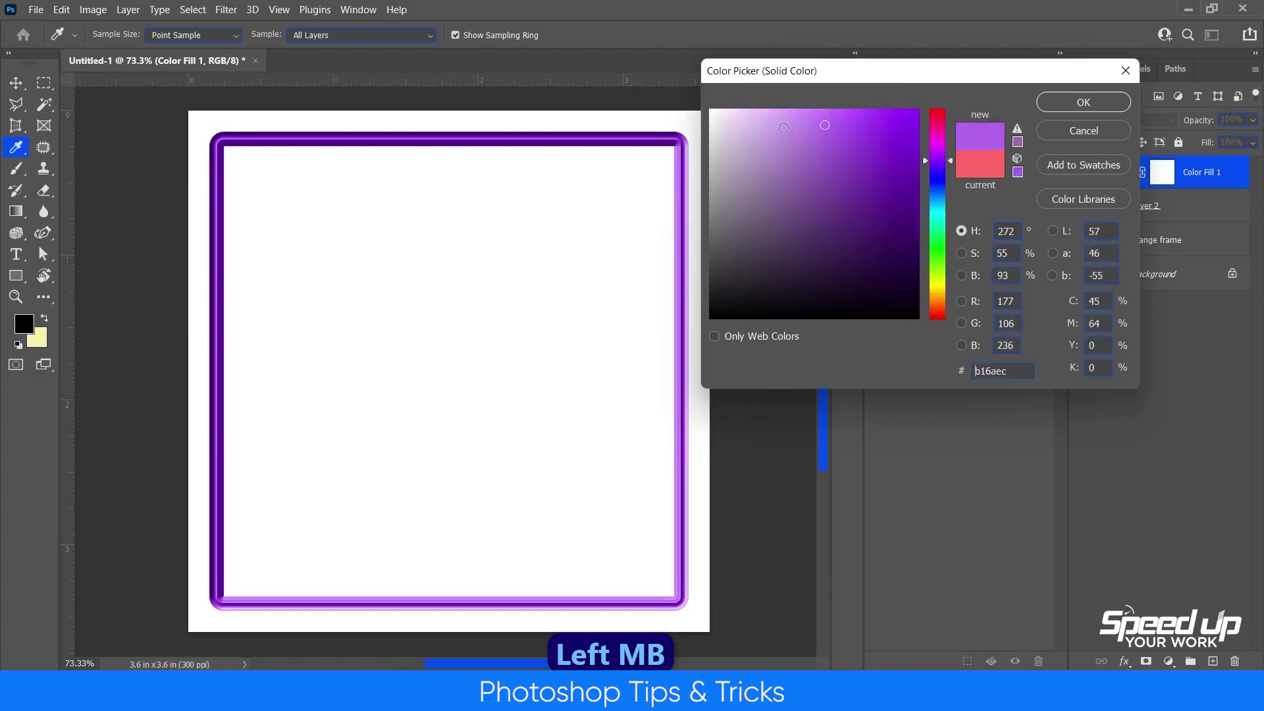
left_click(938, 204)
left_click(915, 110)
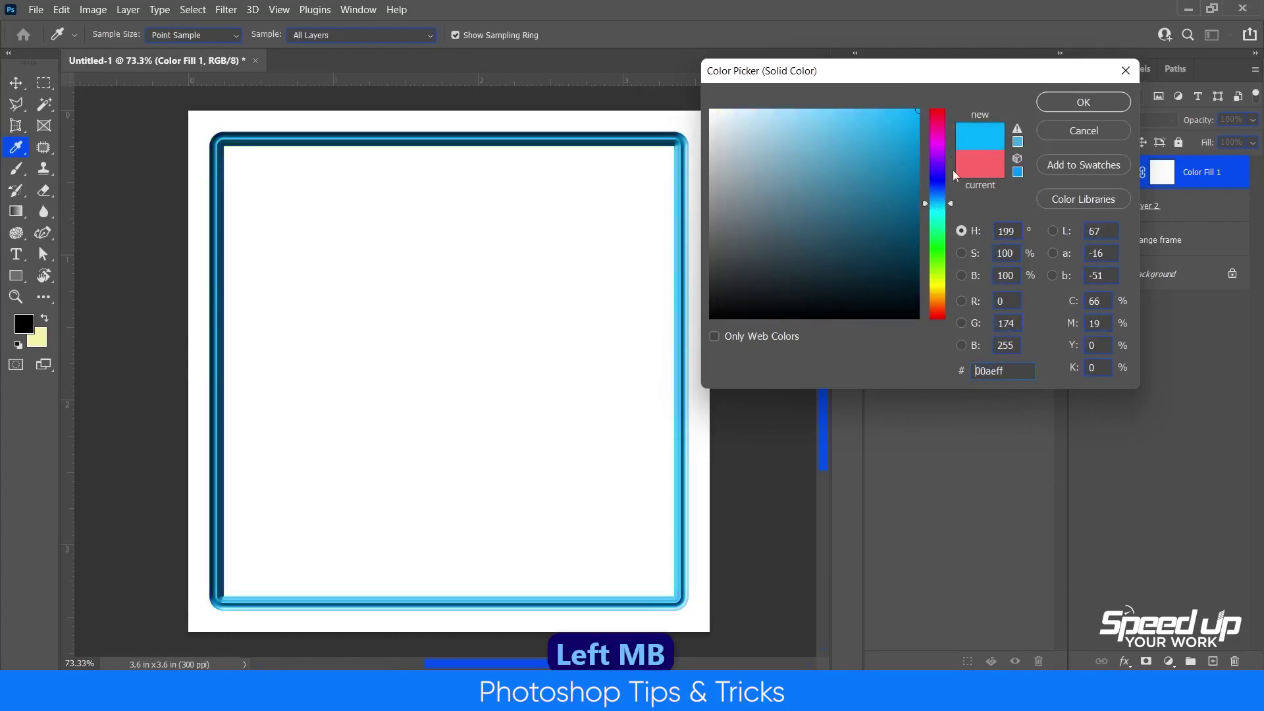
Set the fill layer's color to the pinkish red #ff055d
left_click(937, 152)
left_click_drag(938, 146, 938, 121)
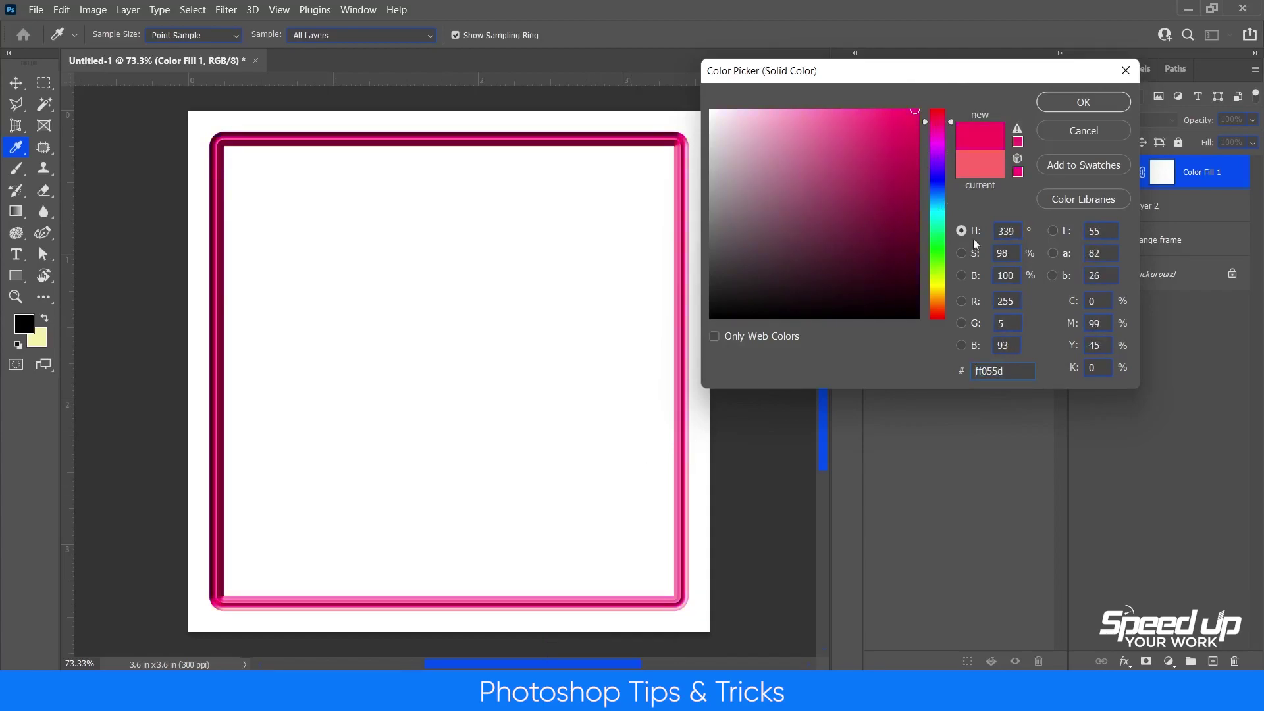
left_click(1048, 107)
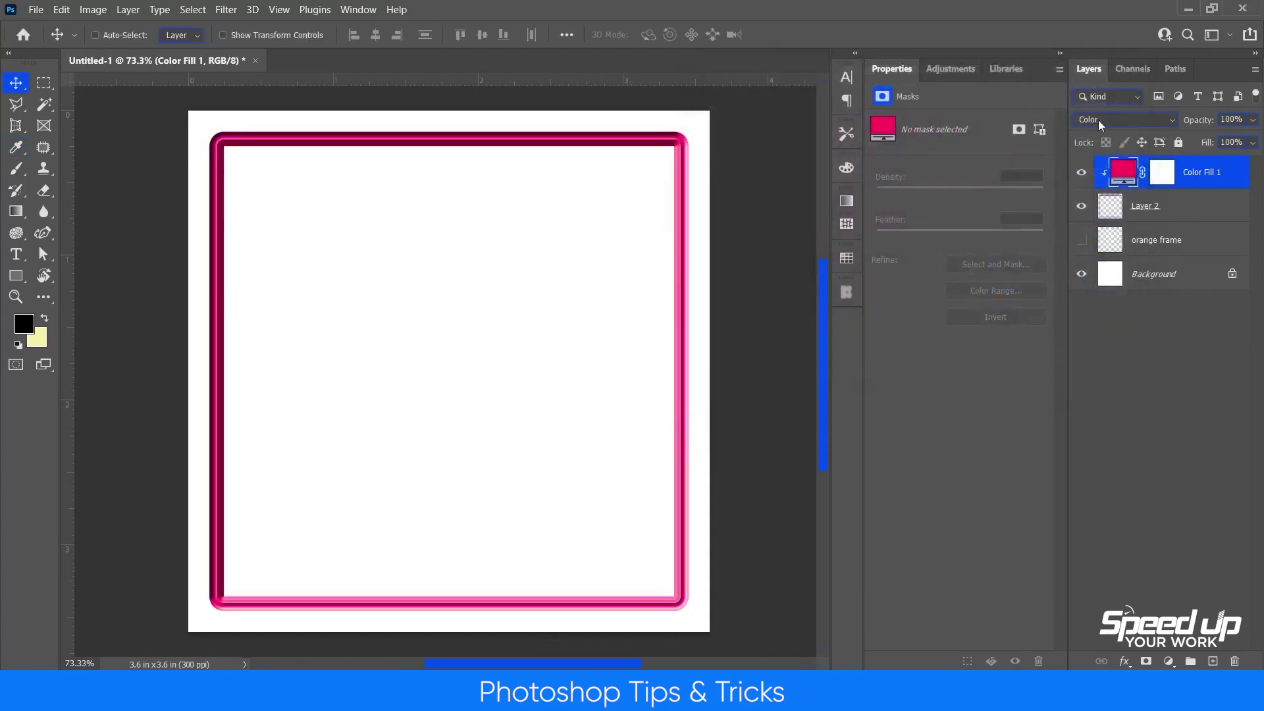